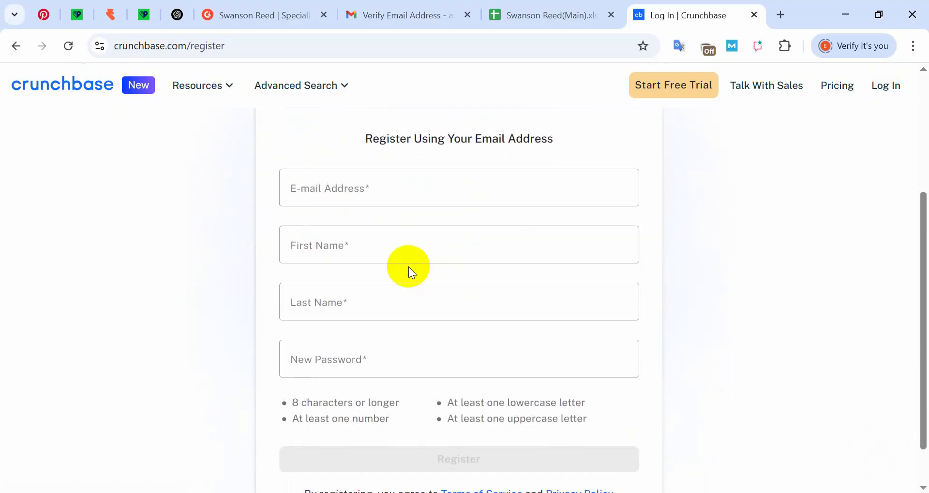
- Start the email registration form on Crunchbase, then back out of it
left_click(312, 190)
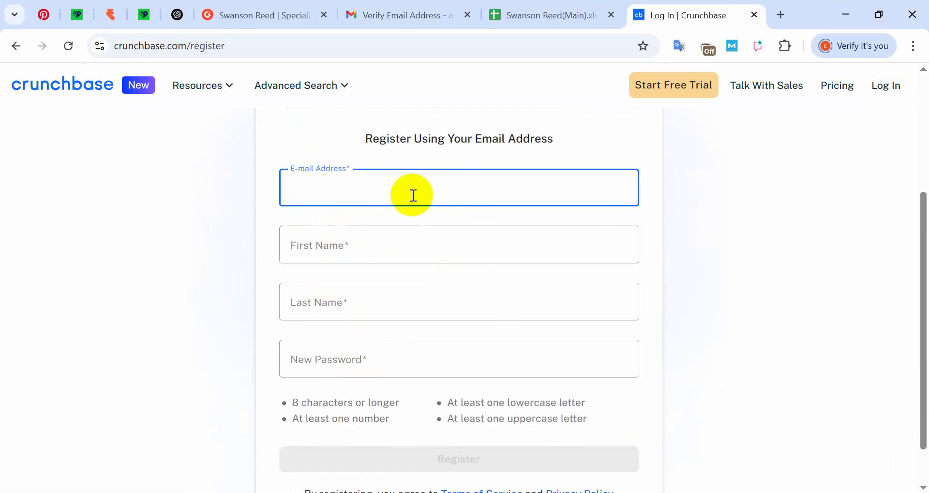
scroll(464, 351, "up", 4)
scroll(529, 318, "down", 5)
scroll(530, 315, "up", 5)
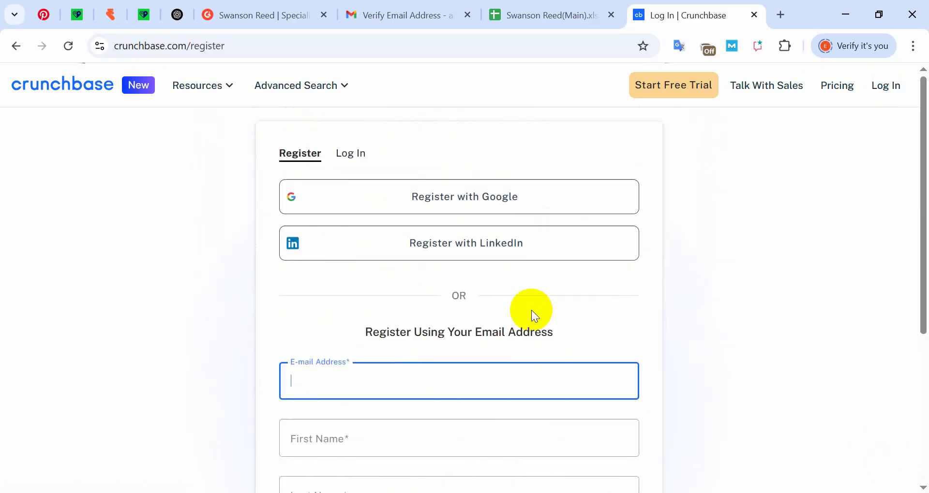
left_click(310, 322)
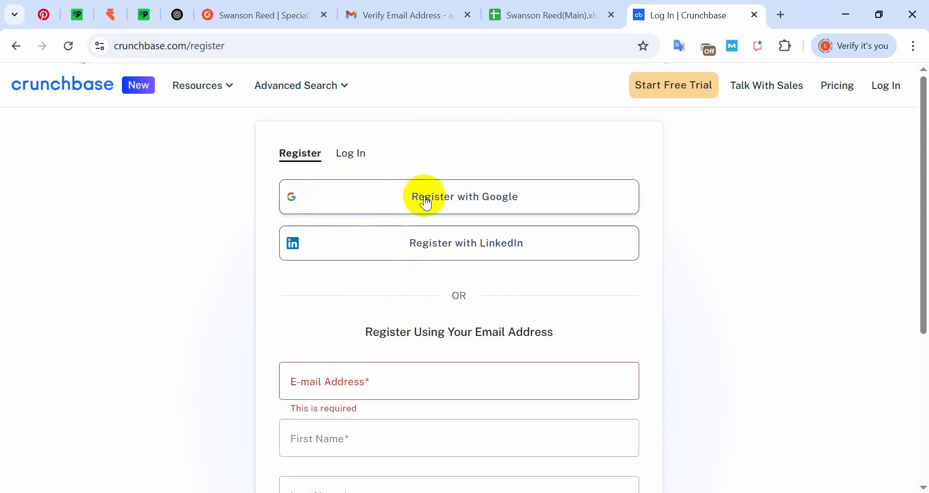
- Register with Google using the company's Swanson Reed Google account
left_click(462, 200)
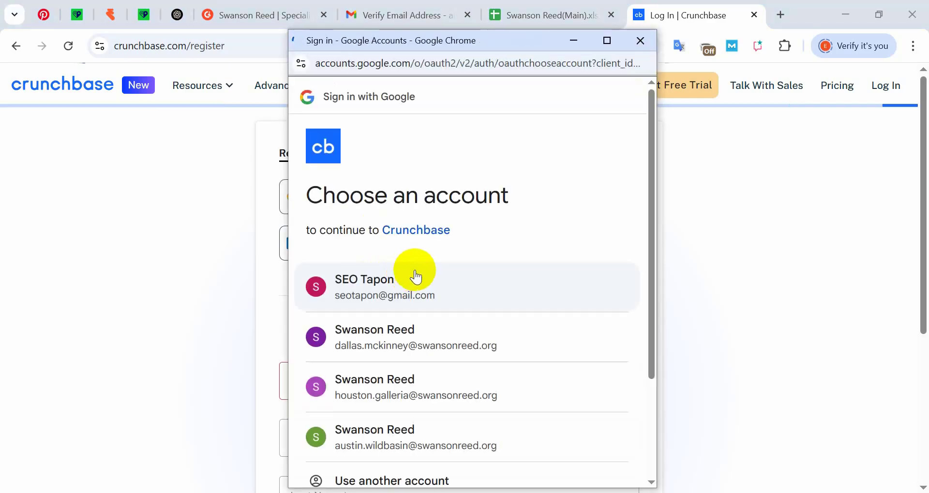
scroll(415, 276, "down", 3)
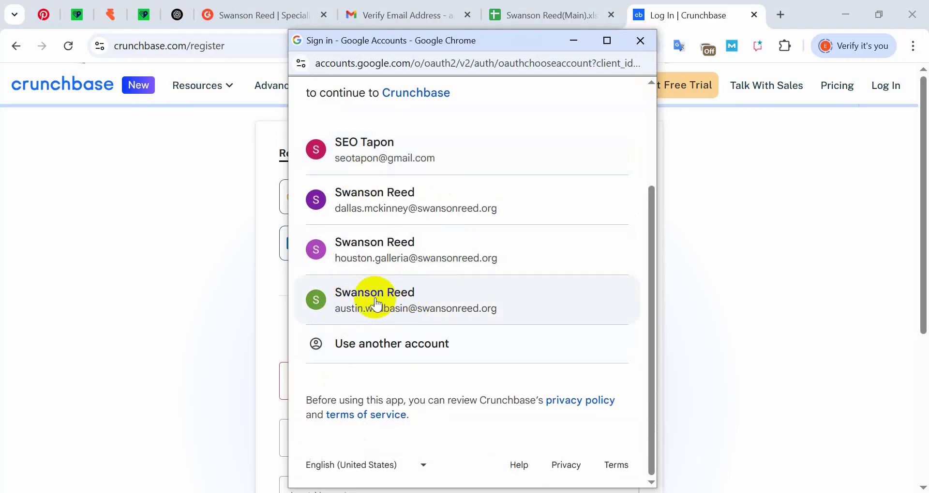
left_click(395, 297)
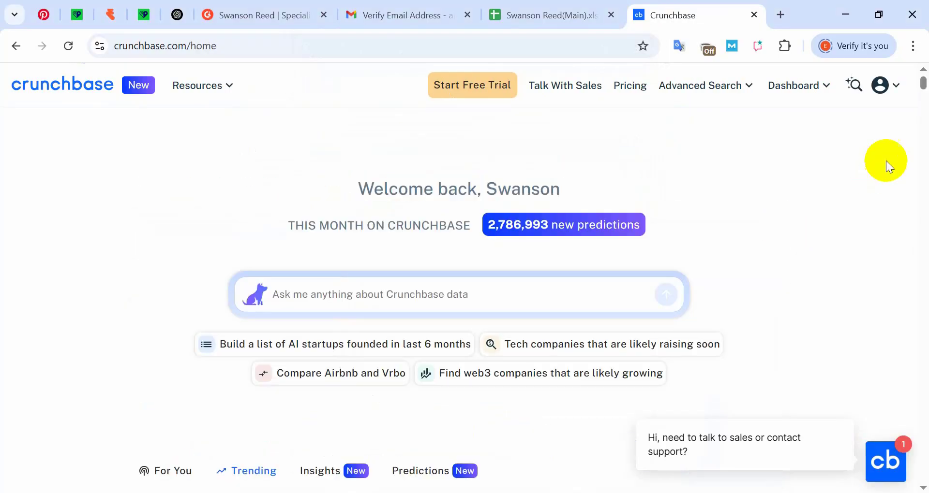
- Go to Resources > Create Profile and choose a Company profile
left_click(887, 87)
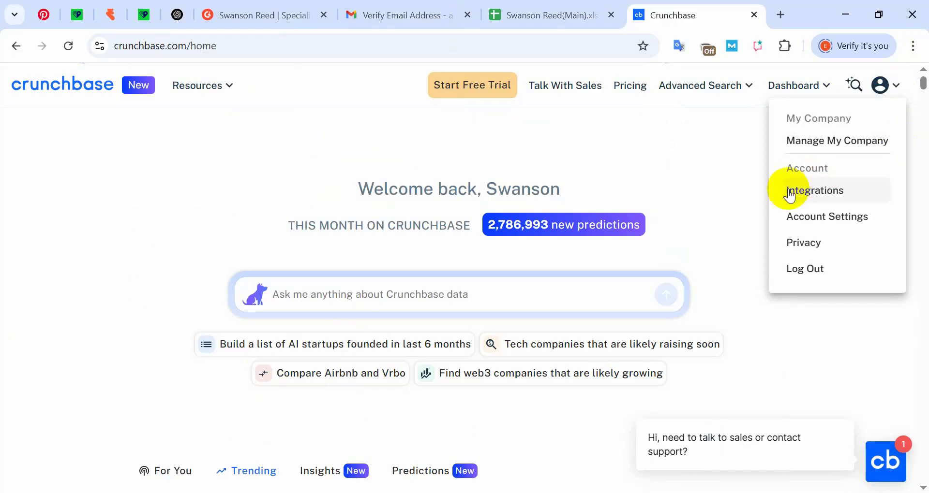
left_click(895, 89)
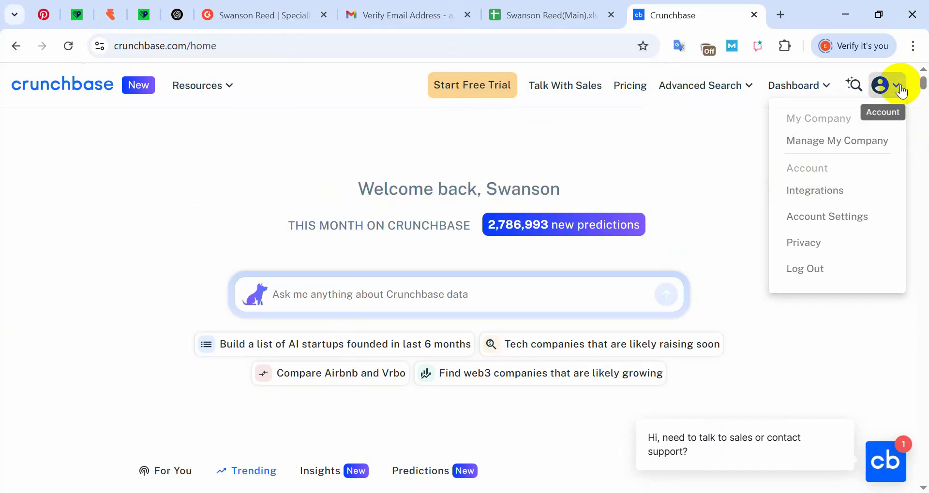
left_click(222, 93)
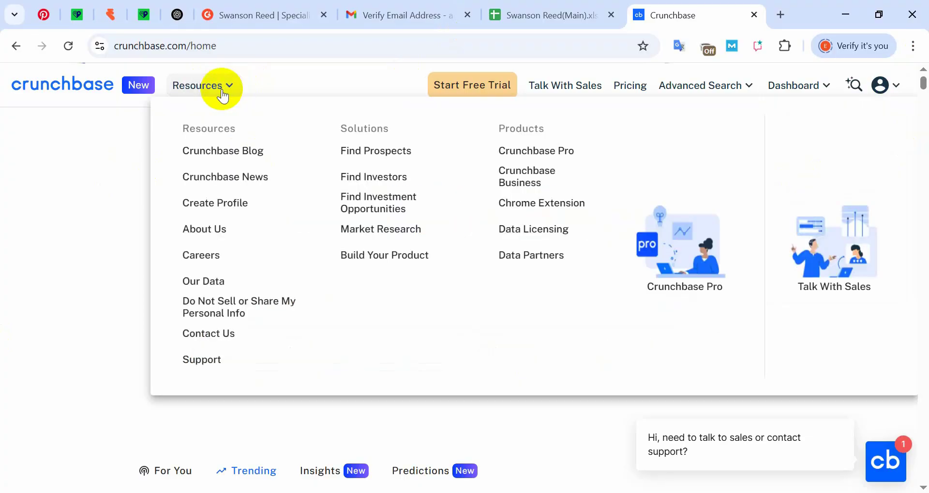
left_click(223, 205)
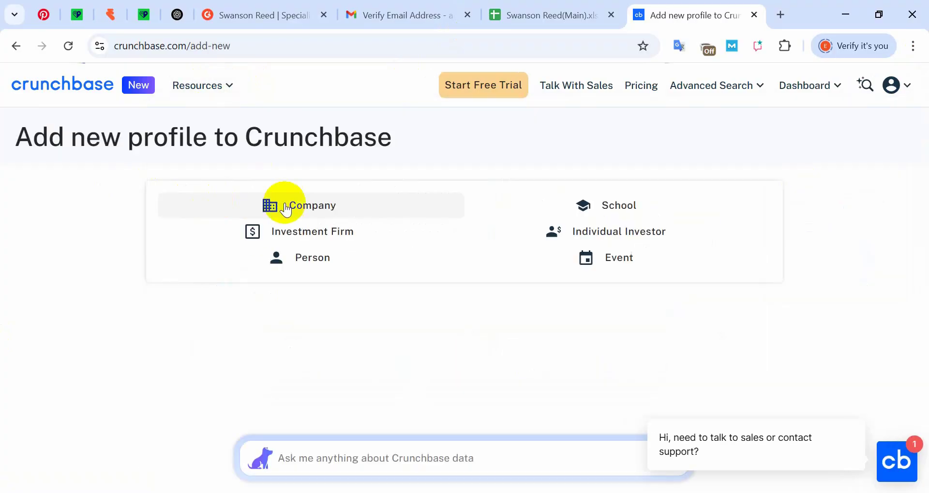
left_click(330, 211)
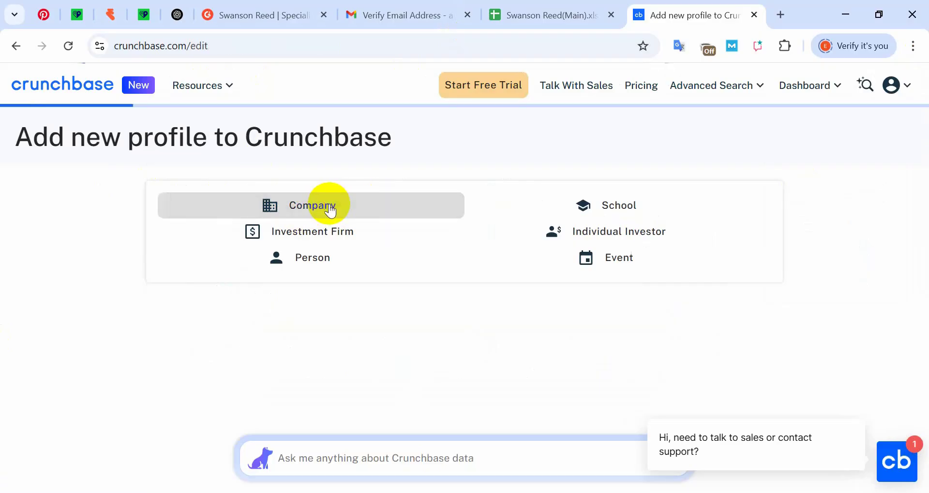
- Upload the SR logo file as the company's profile image and save it
scroll(399, 233, "down", 2)
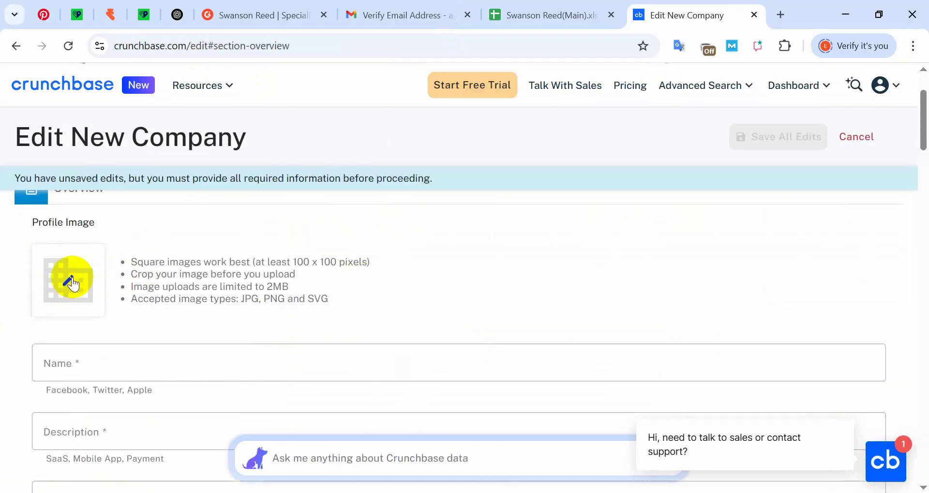
left_click(69, 281)
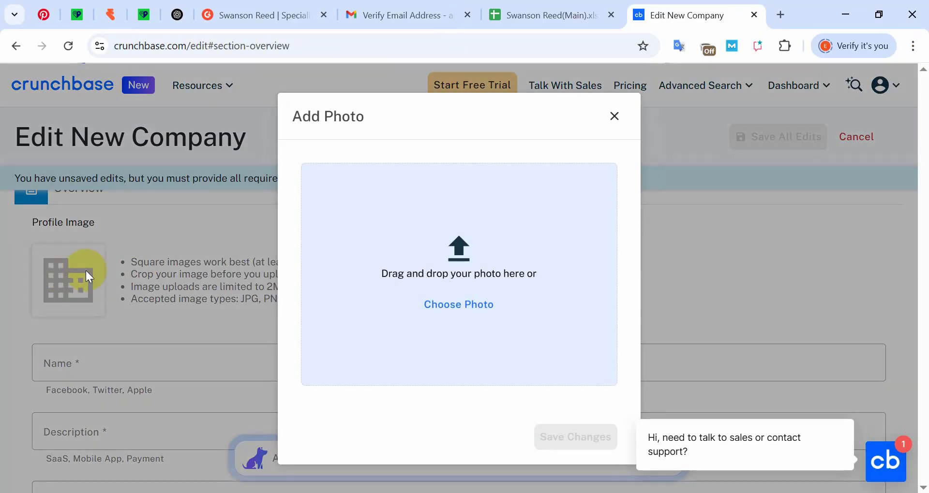
left_click(470, 305)
double_click(288, 209)
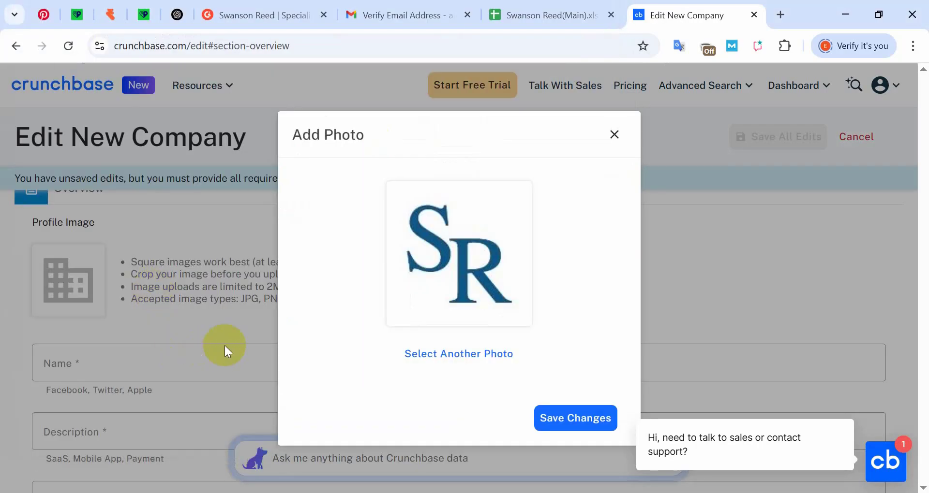
left_click(578, 411)
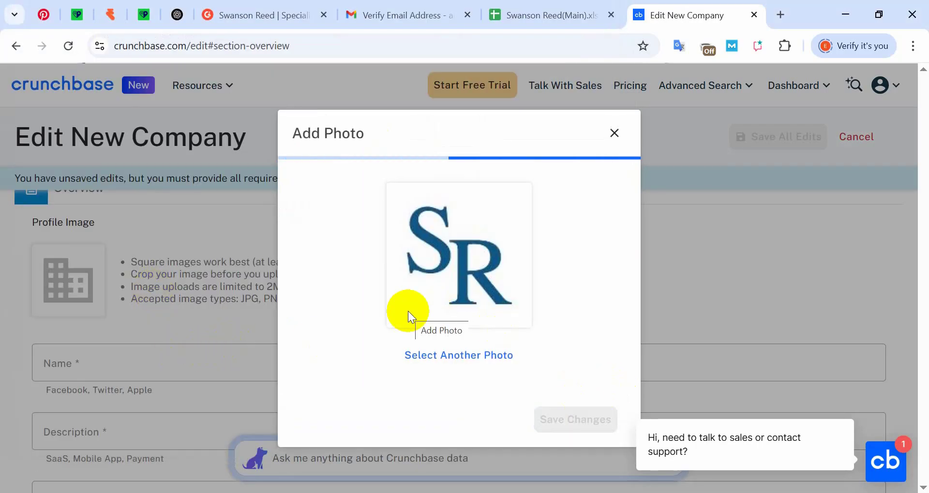
- Bring up the business info notes and select the business name line
left_click(342, 492)
scroll(840, 203, "up", 7)
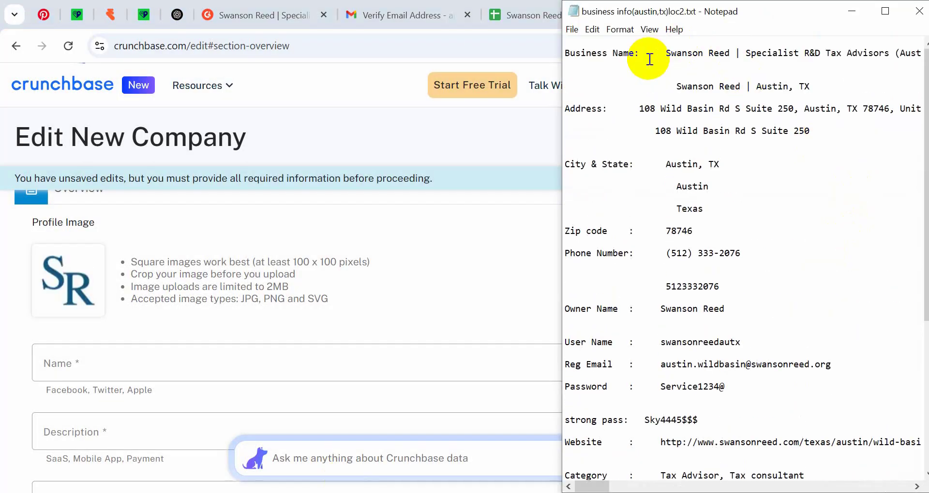
left_click(667, 54)
key("shift+Down")
- Paste 'Swanson Reed | Specialist R&D Tax Advisors (Austin, TX)' into the Name field
left_click(186, 367)
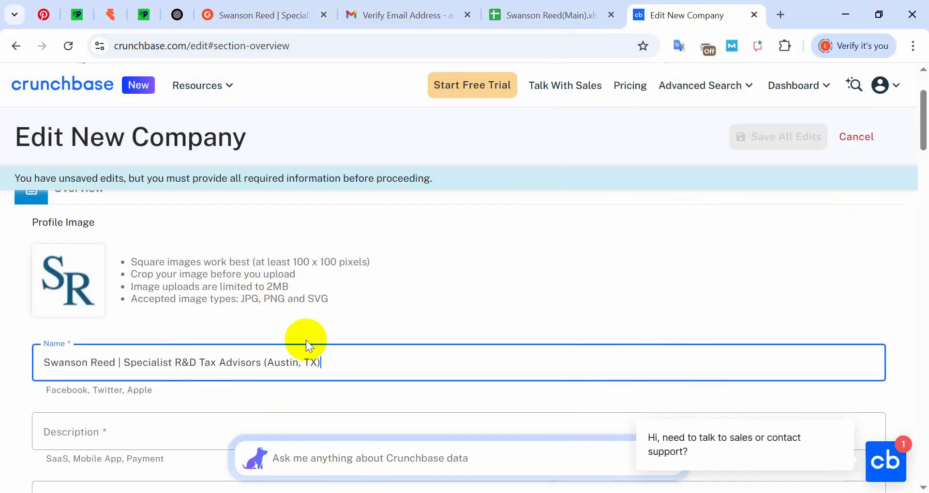
scroll(306, 341, "down", 2)
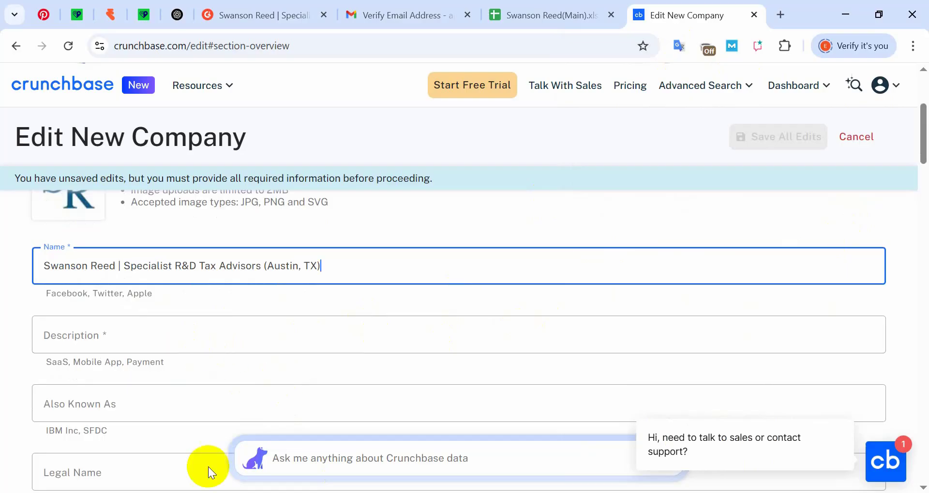
scroll(306, 340, "down", 8)
- Copy the Short description from the notes and paste it into the Description field
key("alt+Tab")
scroll(629, 411, "down", 7)
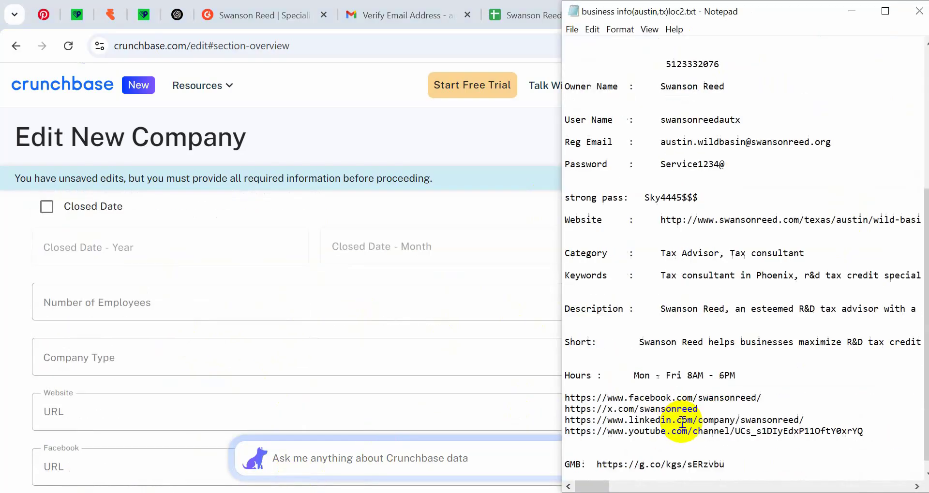
left_click_drag(641, 332, 921, 332)
scroll(193, 327, "up", 8)
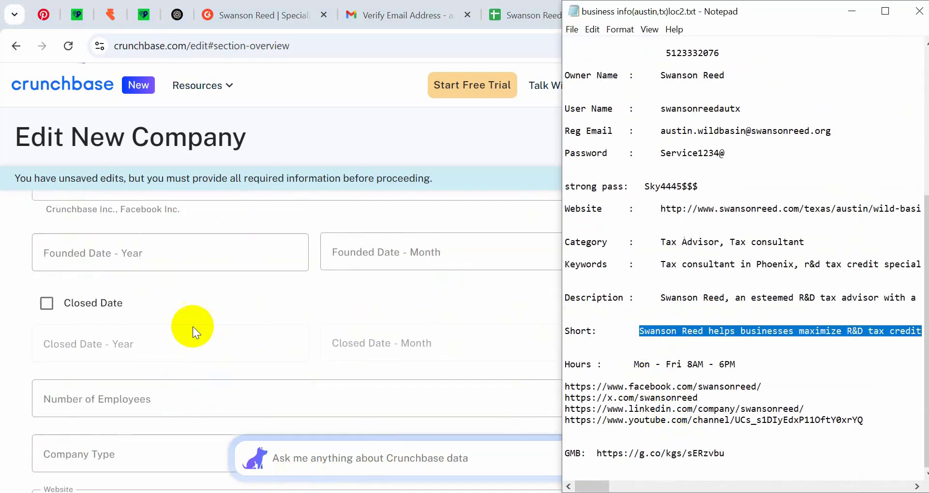
key("ctrl+c")
scroll(221, 290, "up", 2)
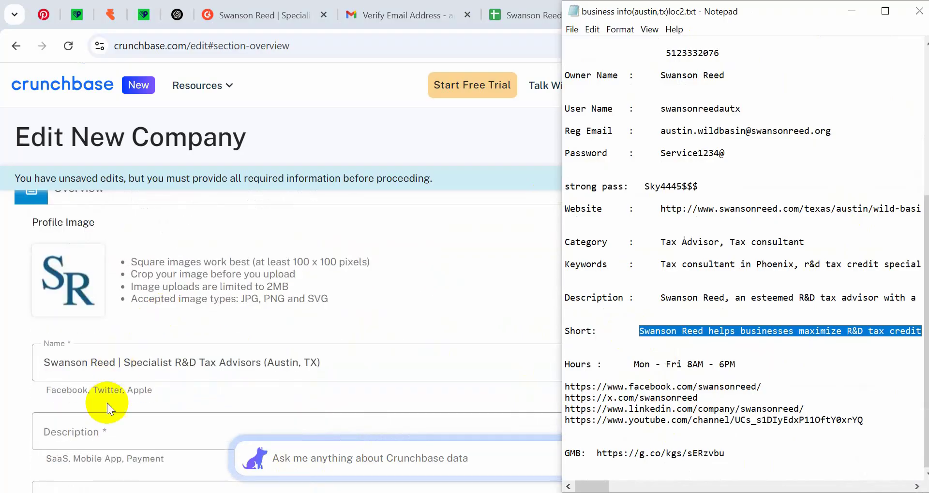
left_click(94, 432)
key("ctrl+v")
scroll(196, 363, "down", 4)
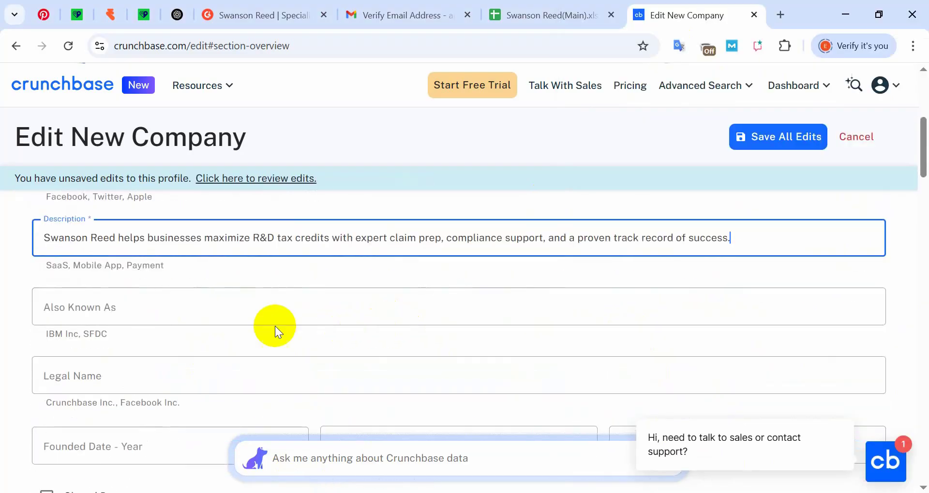
left_click(270, 281)
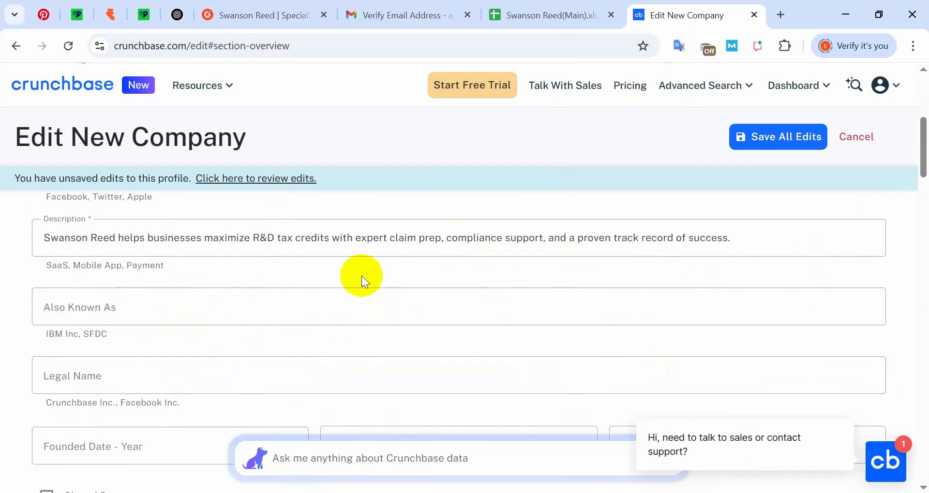
left_click_drag(747, 238, 2, 243)
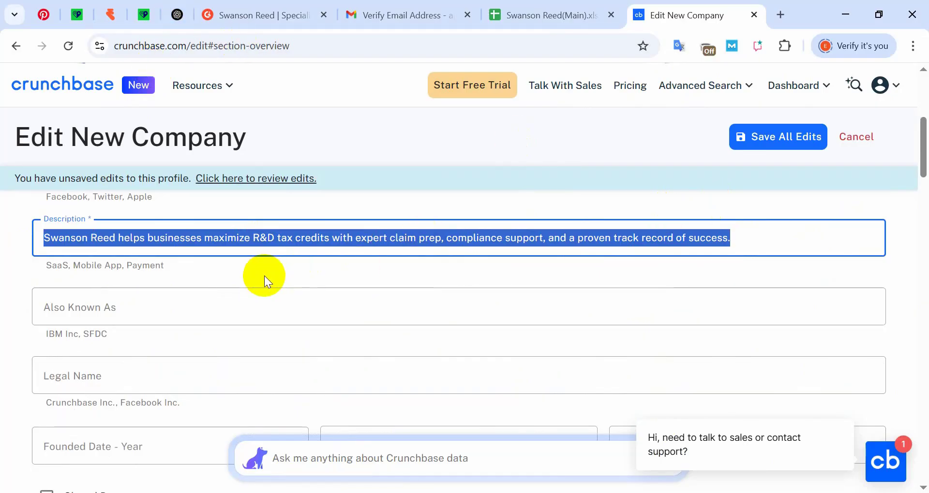
- Copy 'Swanson Reed' from the notes and paste it into the Legal Name field
left_click(315, 275)
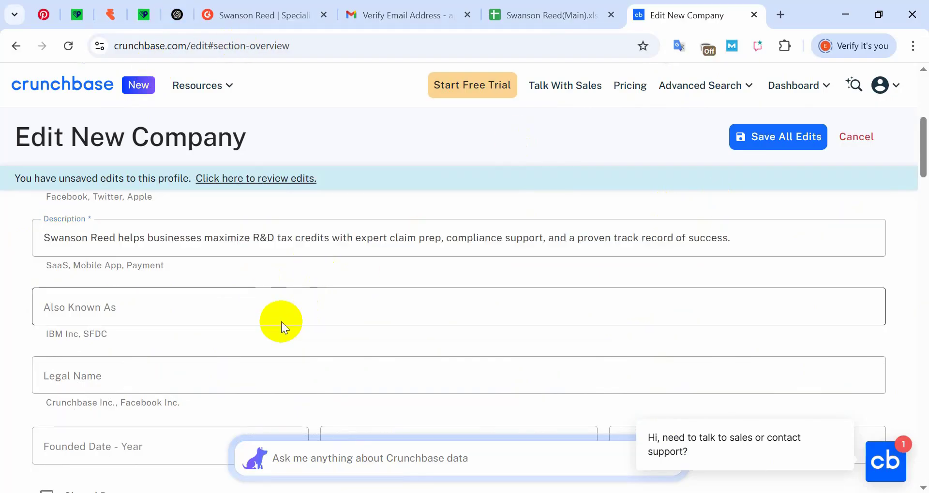
scroll(239, 341, "down", 2)
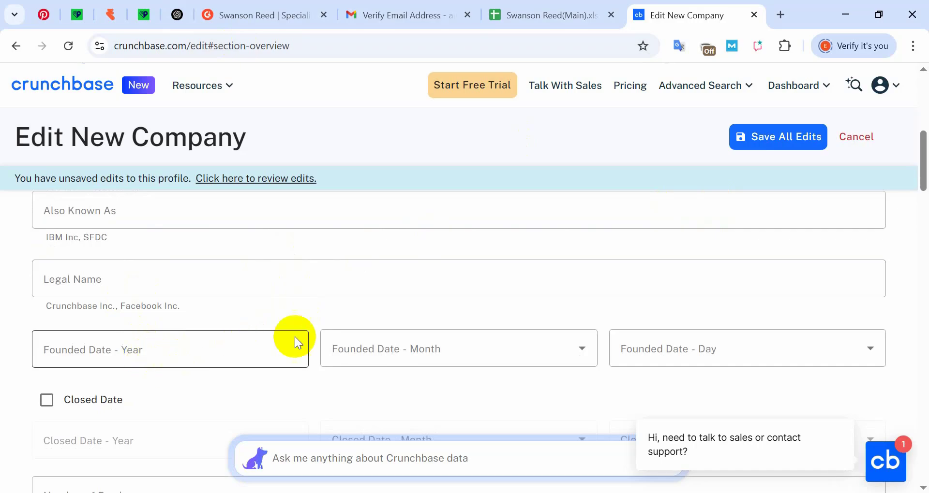
scroll(297, 343, "down", 2)
scroll(162, 338, "up", 2)
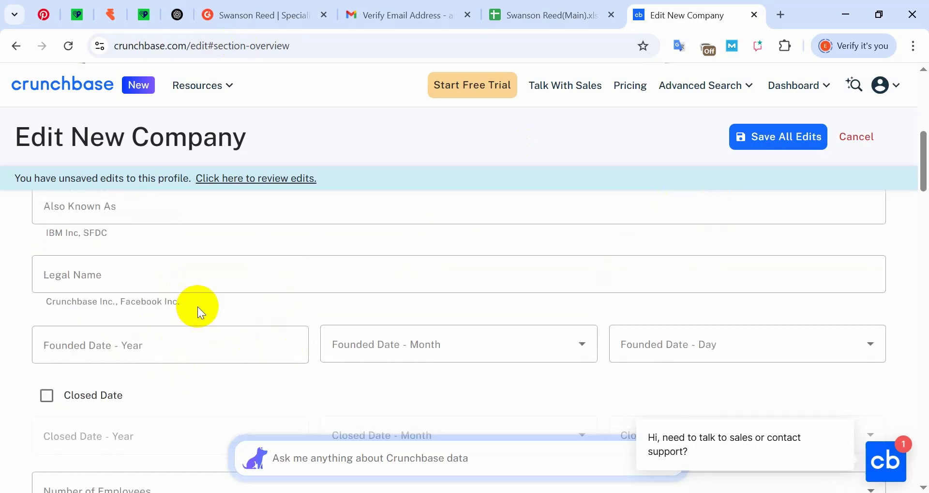
left_click(102, 281)
left_click(246, 298)
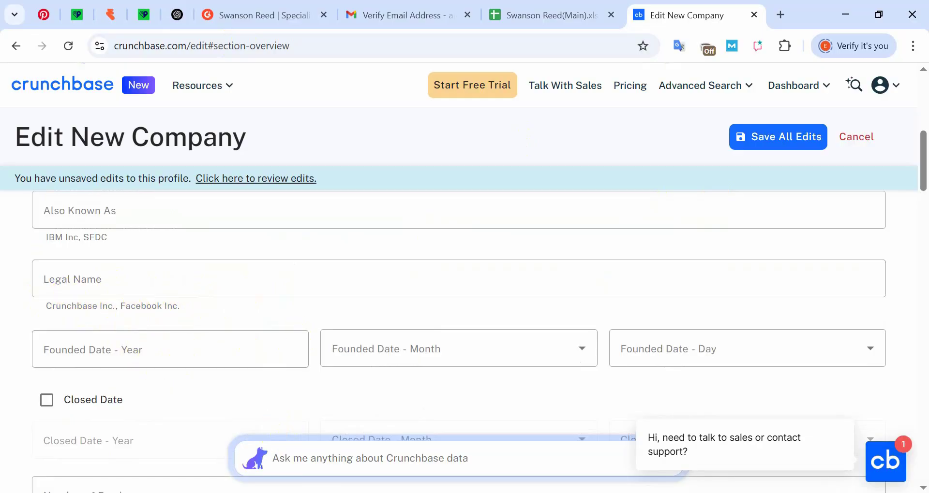
key("alt+Tab")
left_click_drag(662, 309, 767, 317)
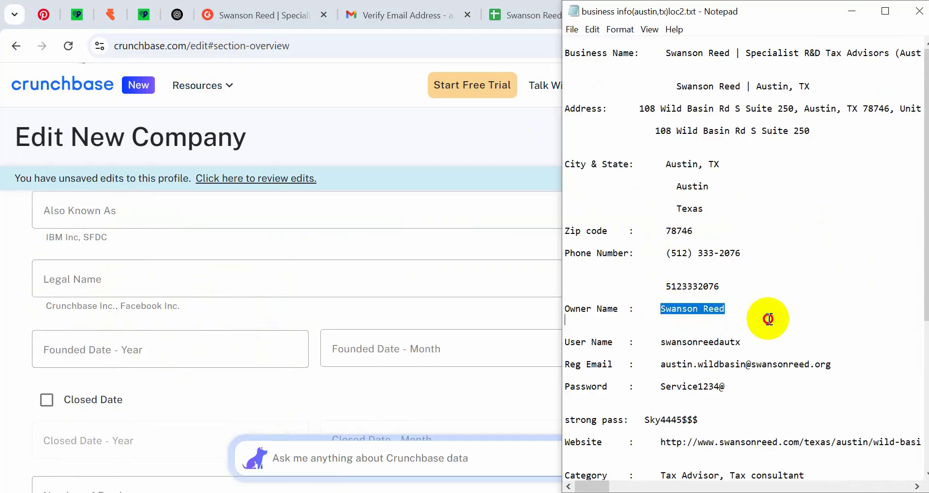
key("ctrl+c")
left_click(159, 279)
key("ctrl+v")
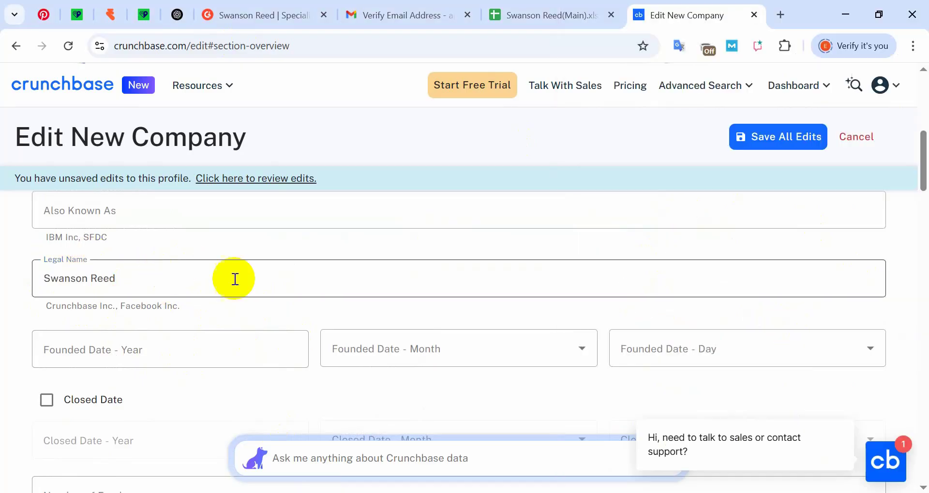
- Enter 1995 as the Founded Date year
scroll(140, 315, "down", 2)
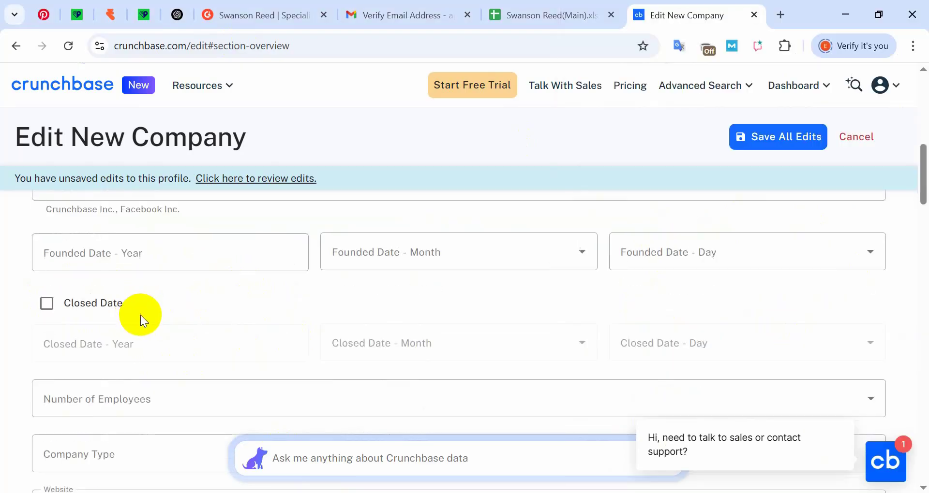
left_click(204, 242)
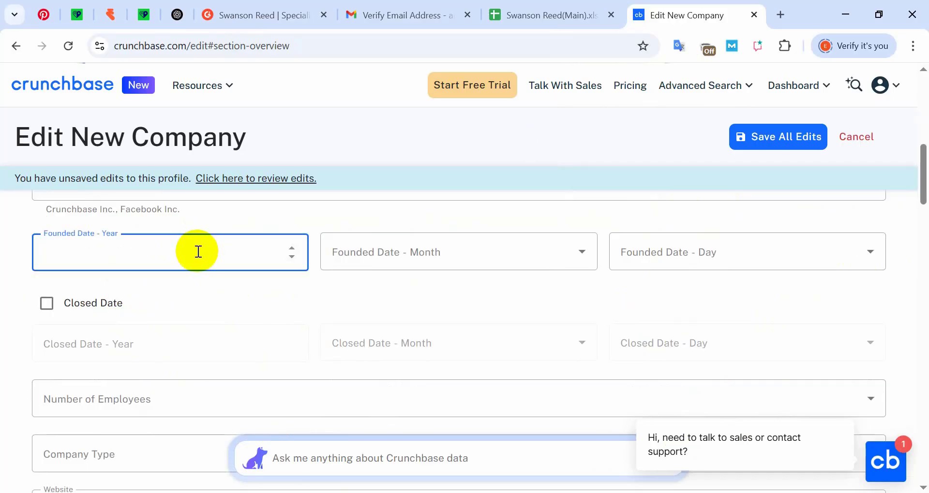
type("1995")
- Set Number of Employees to 51-100 and Company Type to Non-profit
scroll(198, 352, "down", 2)
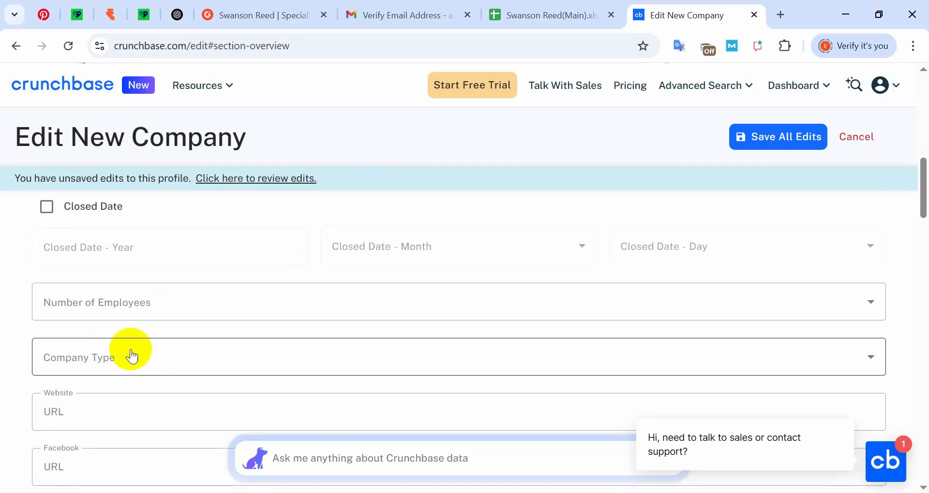
left_click(138, 309)
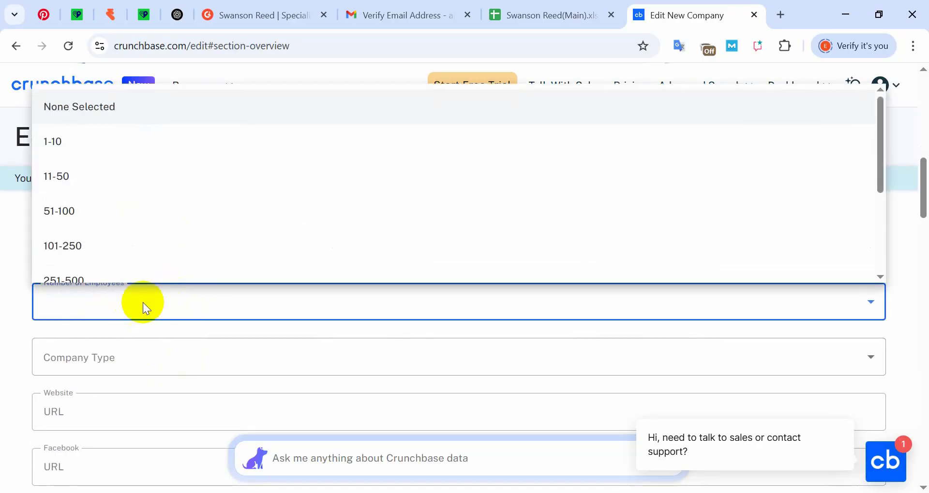
left_click(103, 240)
left_click(117, 312)
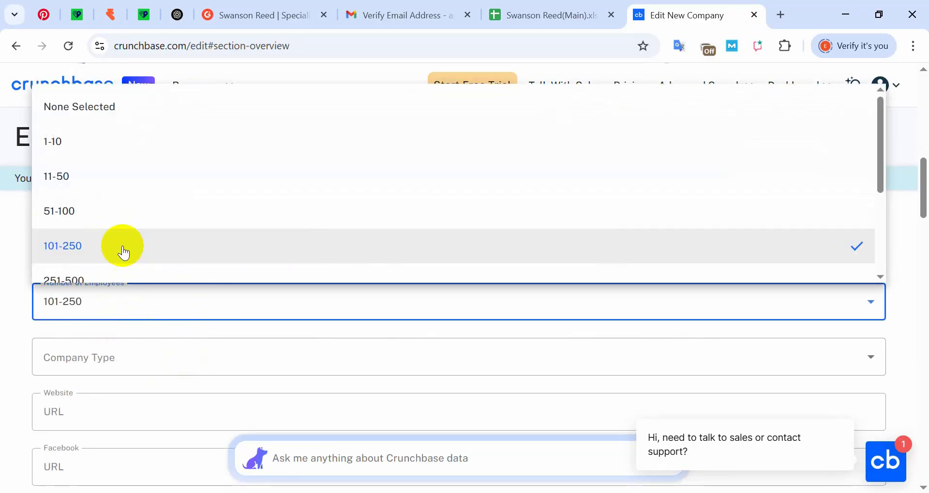
left_click(94, 222)
scroll(207, 307, "down", 2)
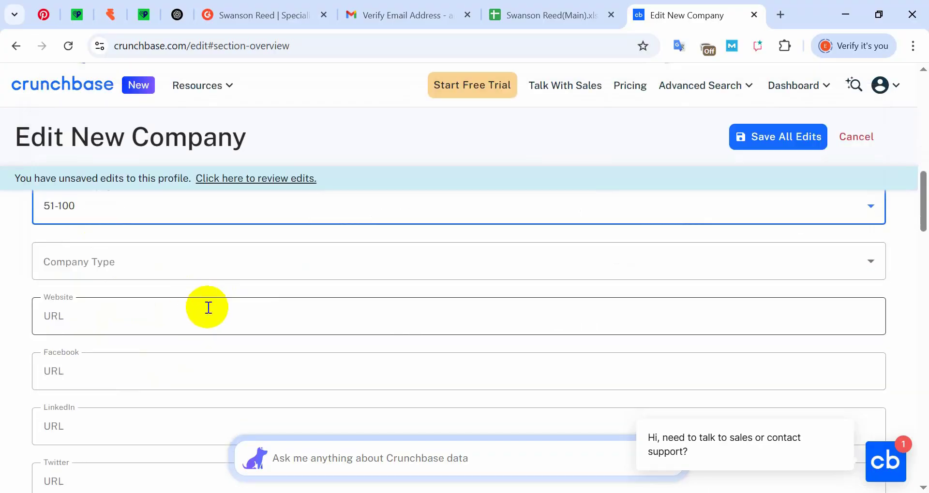
left_click(131, 261)
left_click(89, 372)
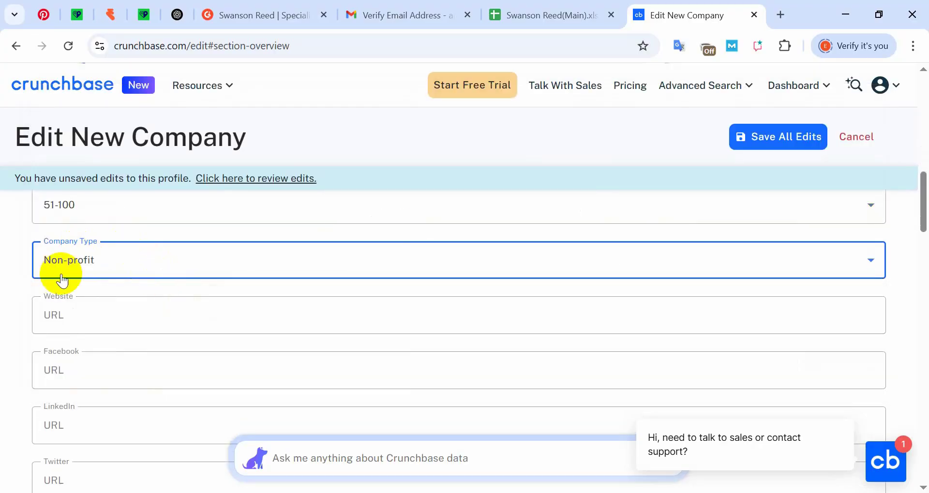
- Paste the website and Facebook links from the notes into their form fields
key("alt+Tab")
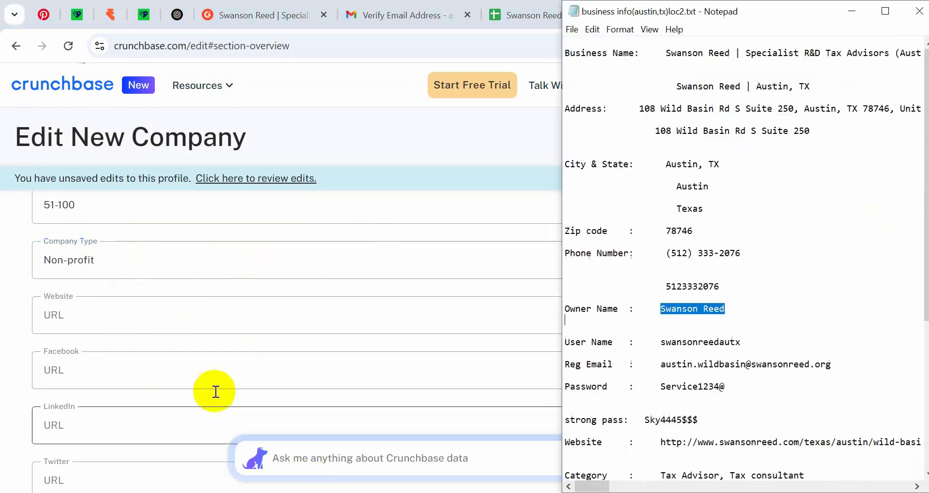
scroll(647, 338, "down", 8)
left_click_drag(659, 269, 920, 265)
key("ctrl+c")
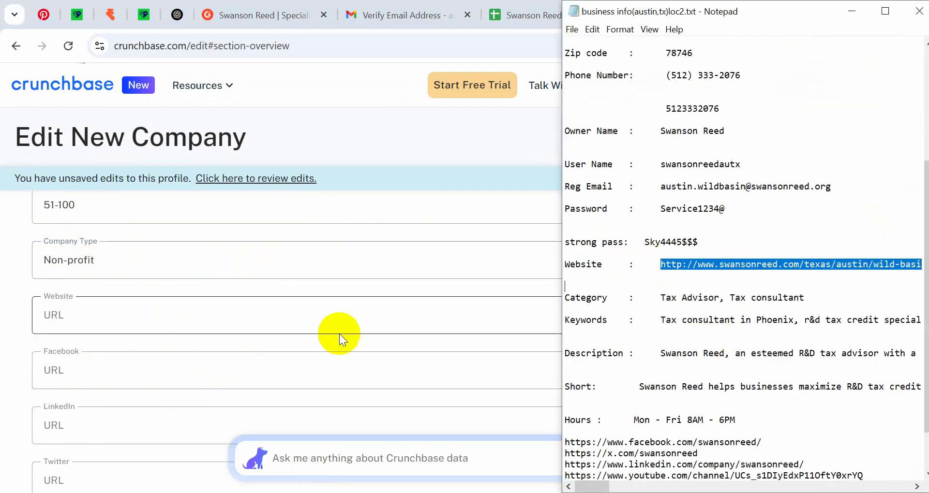
left_click(339, 328)
key("ctrl+v")
left_click(138, 289)
scroll(95, 339, "down", 2)
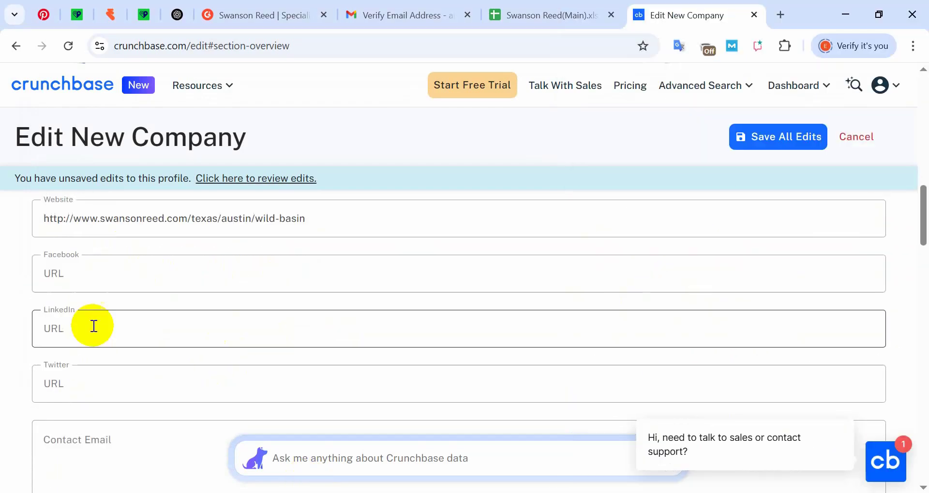
key("alt+Tab")
left_click_drag(564, 386, 760, 387)
key("ctrl+c")
left_click(128, 266)
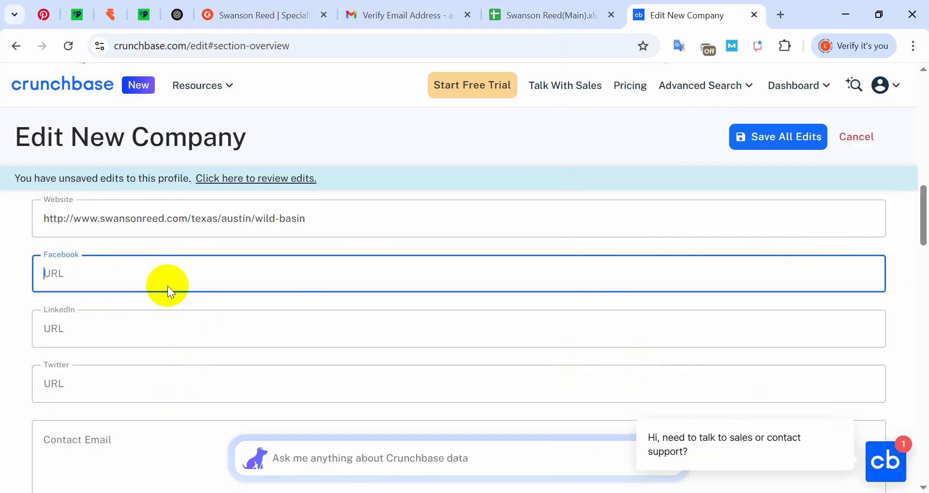
key("ctrl+v")
- Paste the LinkedIn and Twitter links from the notes into their form fields
key("alt+Tab")
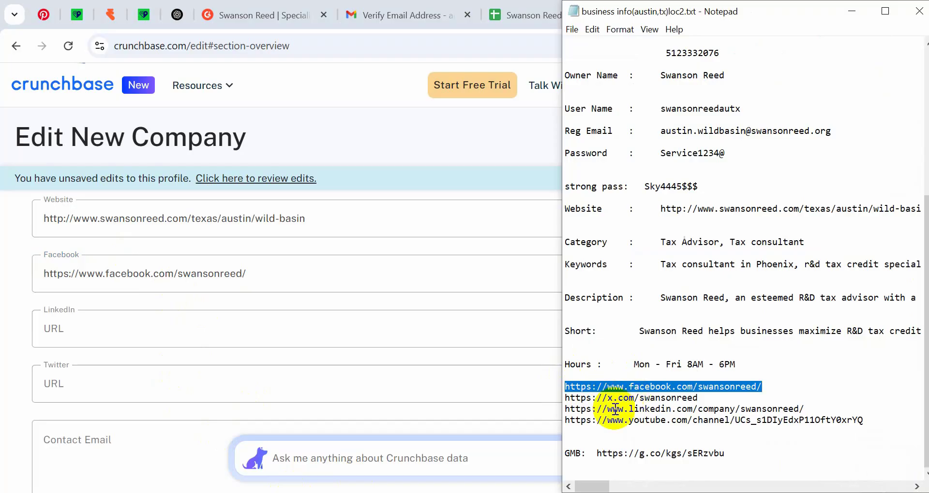
left_click_drag(564, 409, 804, 409)
key("ctrl+c")
left_click(145, 326)
key("ctrl+v")
key("alt+Tab")
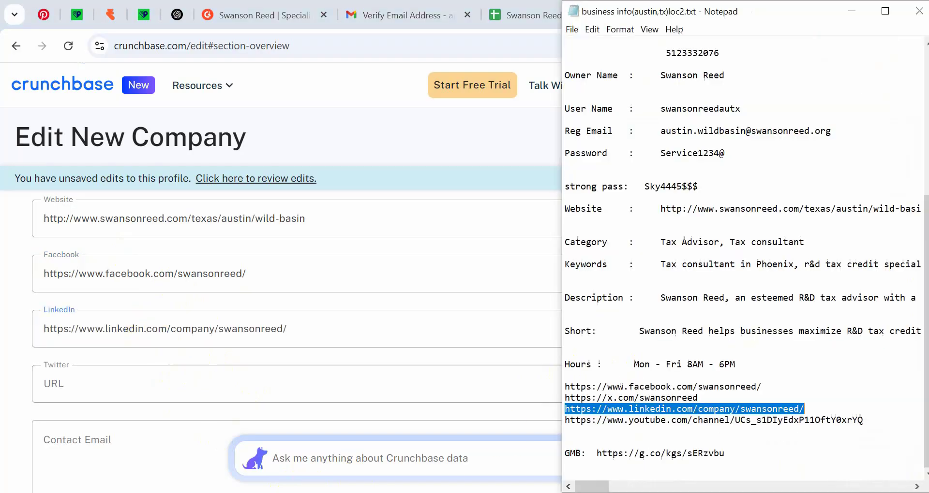
triple_click(628, 397)
key("ctrl+c")
left_click(115, 382)
key("ctrl+v")
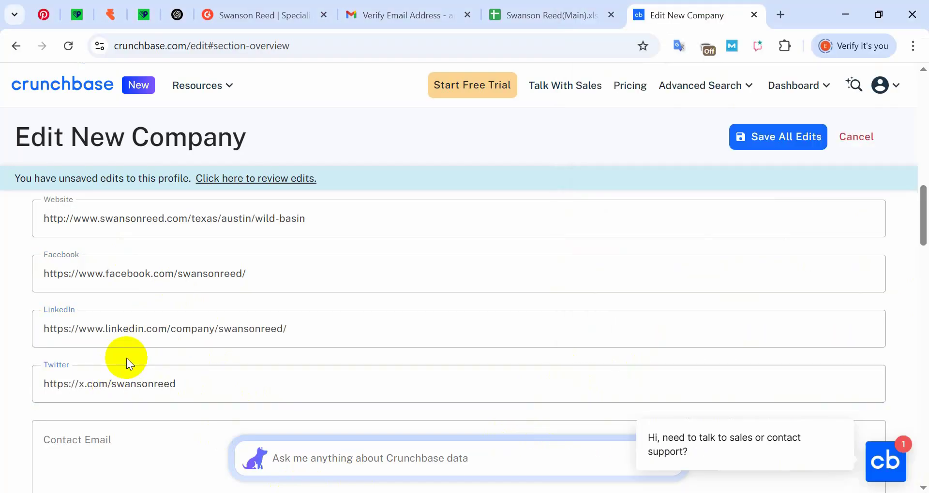
scroll(184, 325, "down", 2)
scroll(247, 359, "down", 4)
- Clear the existing text from the Contact Email field, leaving it empty
scroll(261, 351, "up", 1)
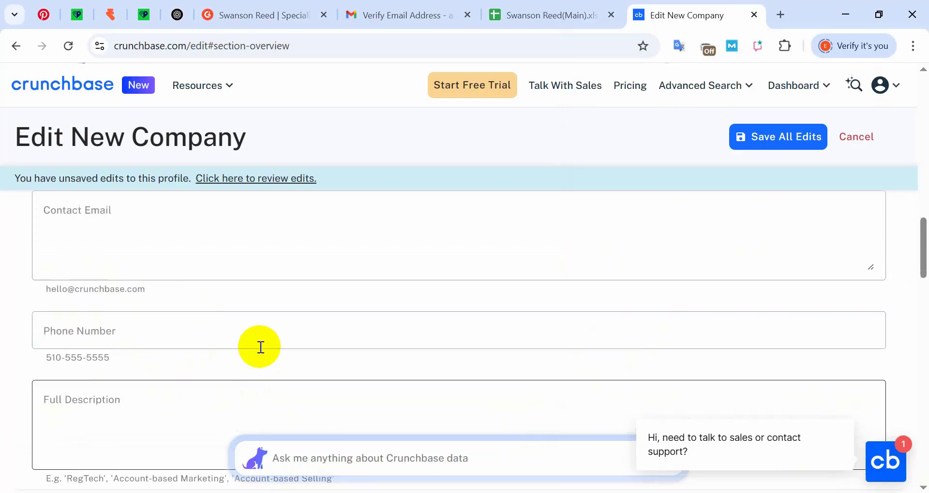
scroll(129, 266, "up", 1)
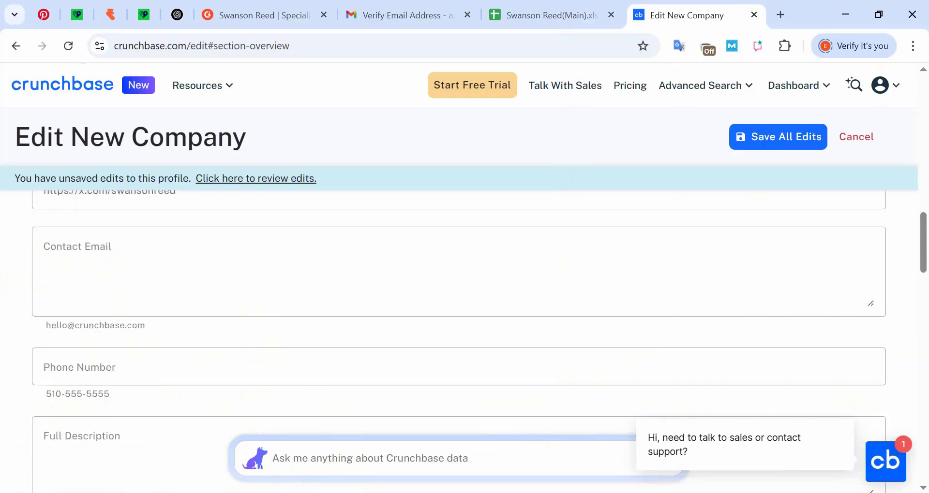
left_click(123, 269)
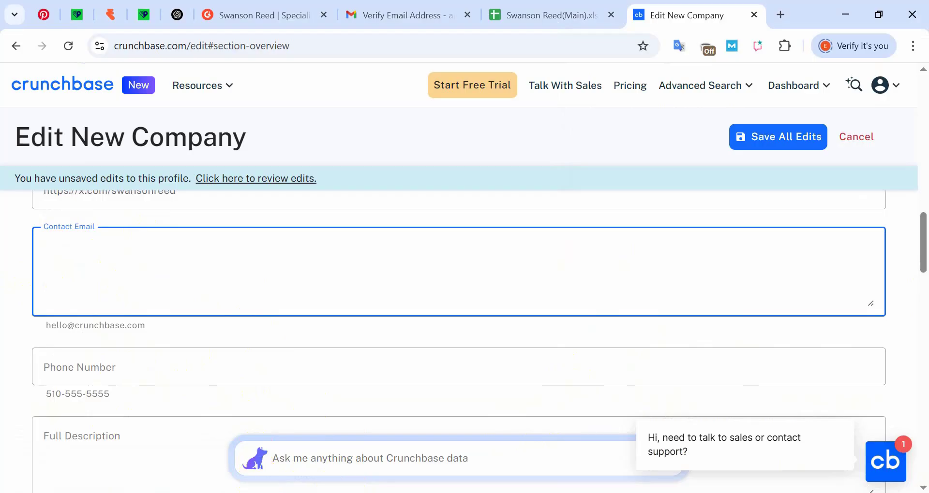
key("alt+Tab")
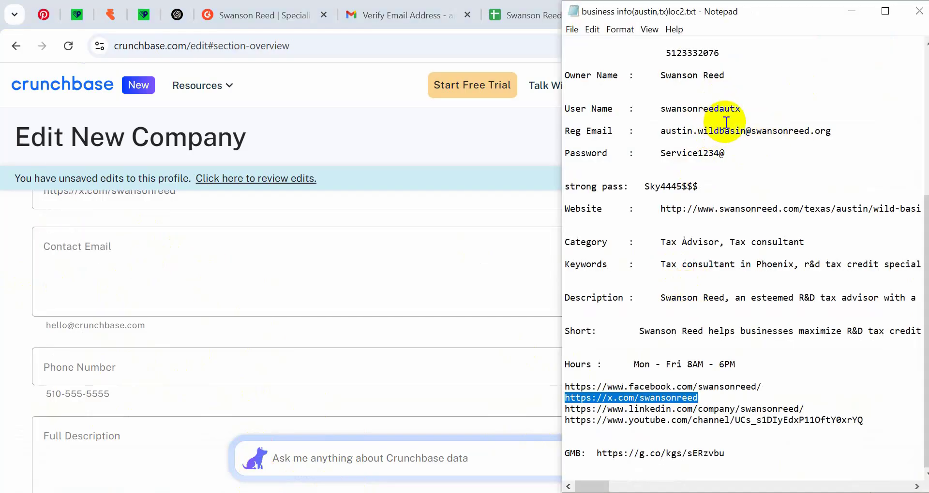
left_click(168, 243)
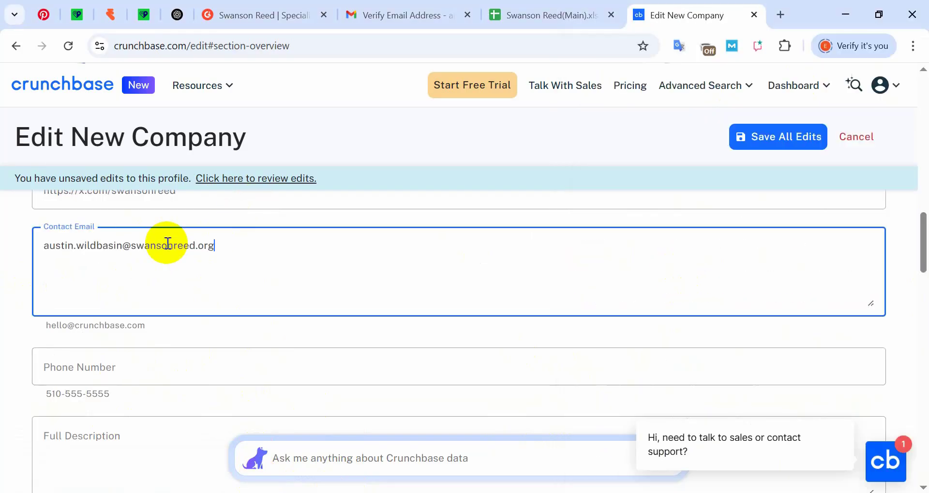
triple_click(125, 246)
key("BackSpace")
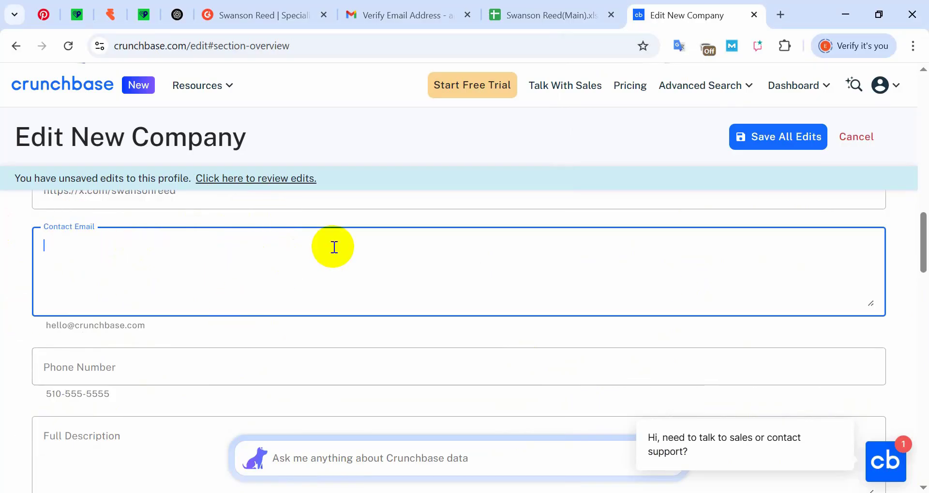
left_click(178, 334)
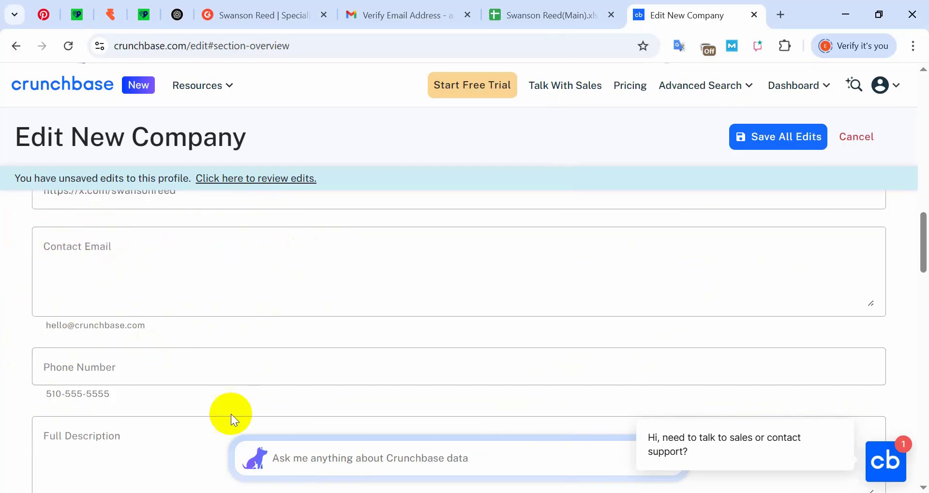
- Copy the company website address from the notes
key("alt+Tab")
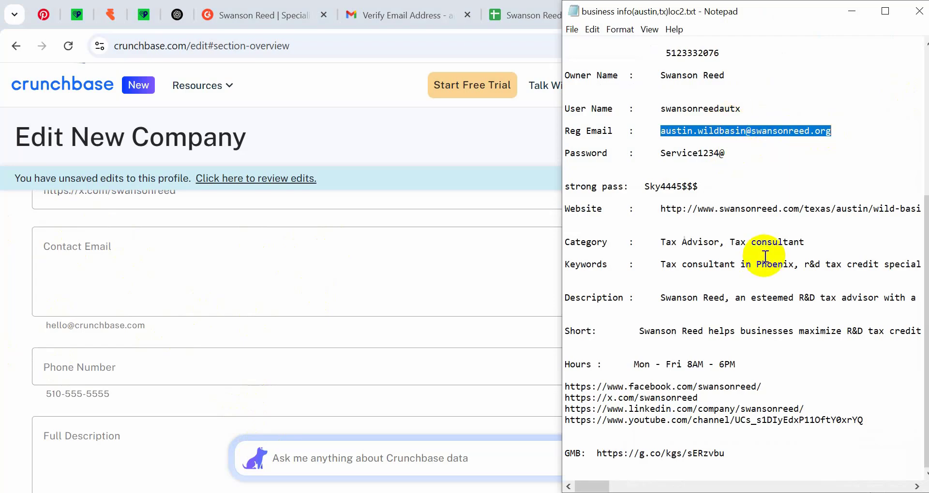
double_click(666, 212)
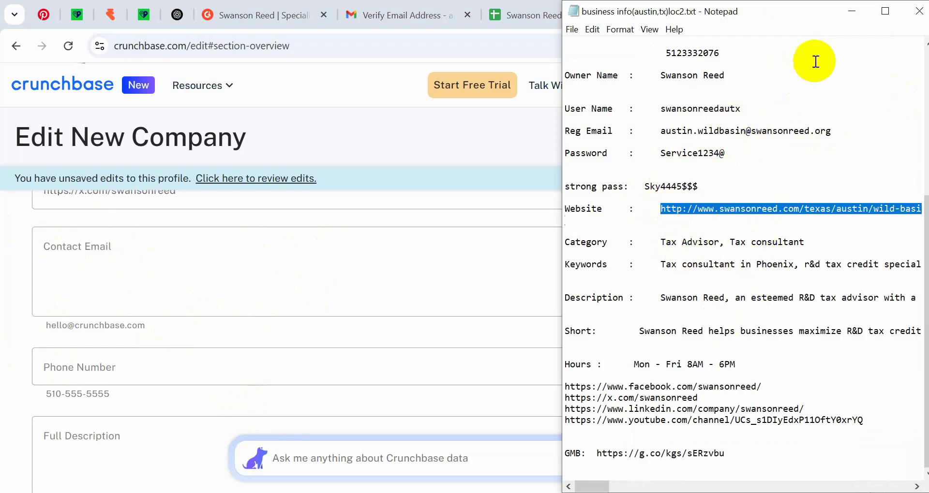
left_click(852, 12)
- Load the copied Swanson Reed website address in a new browser tab
left_click(786, 7)
key("ctrl+v")
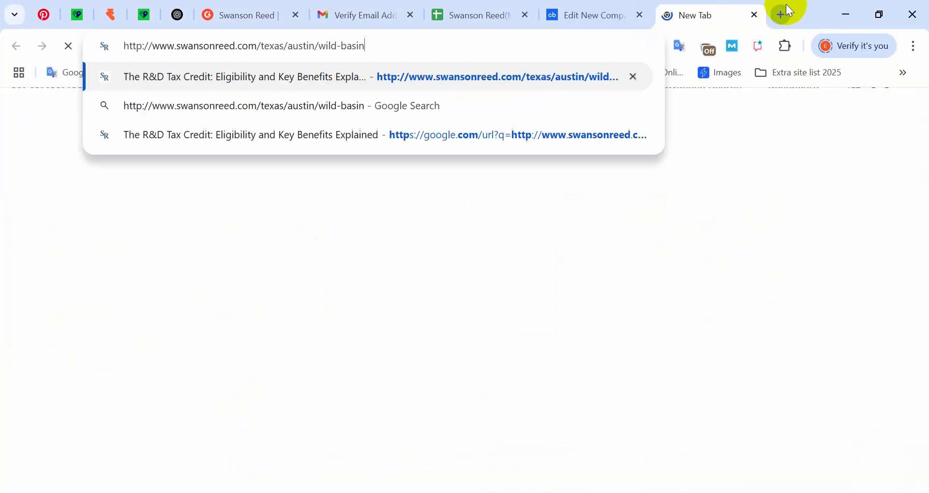
key("Return")
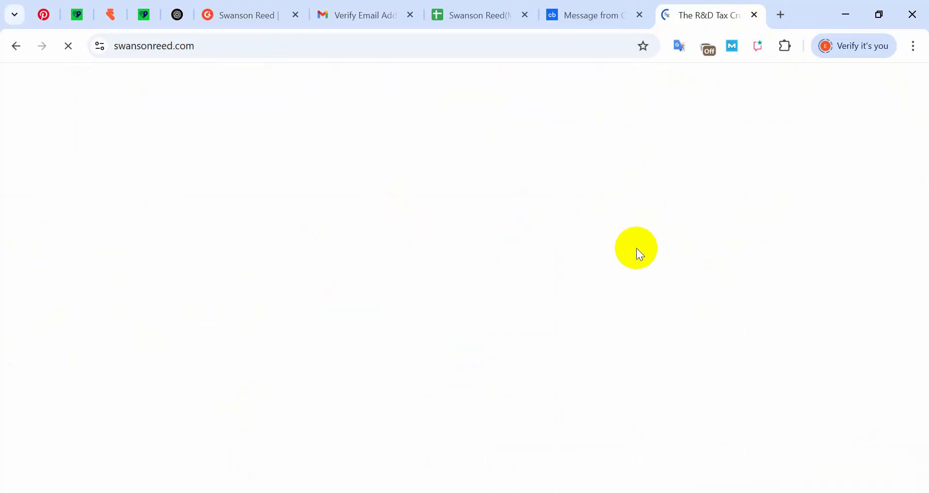
- Review the site's CONTACT US regions and footer contact form, then close the tab
scroll(692, 251, "down", 15)
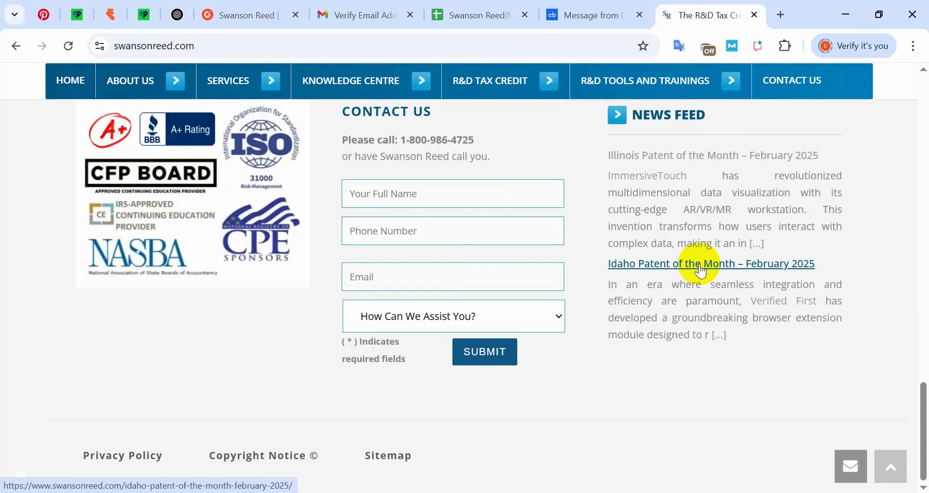
scroll(698, 271, "up", 7)
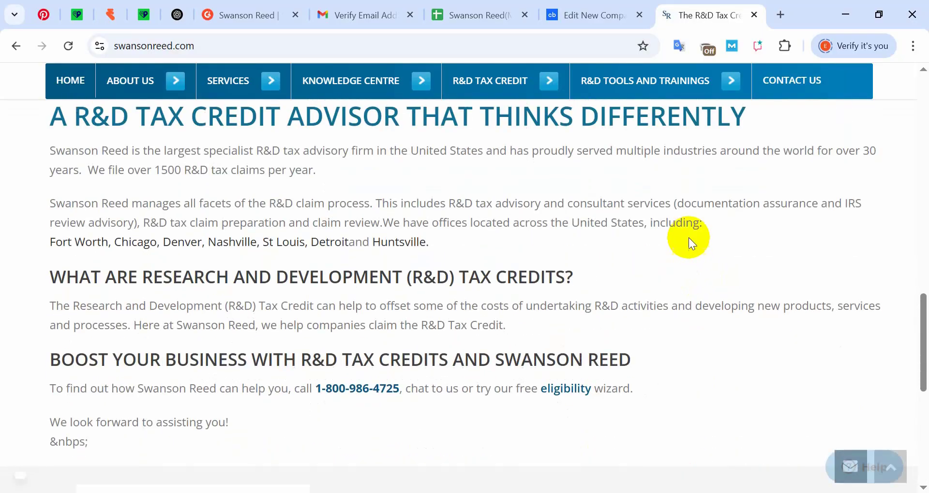
scroll(338, 327, "up", 10)
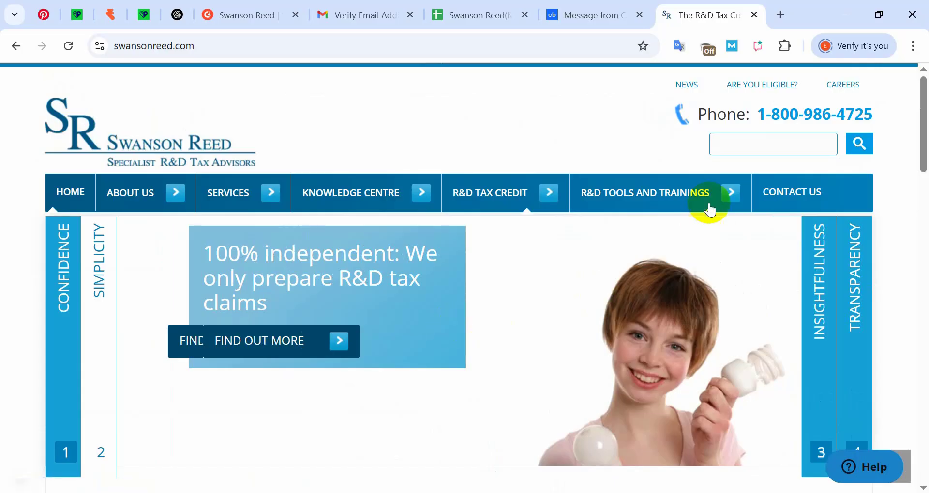
scroll(495, 327, "down", 15)
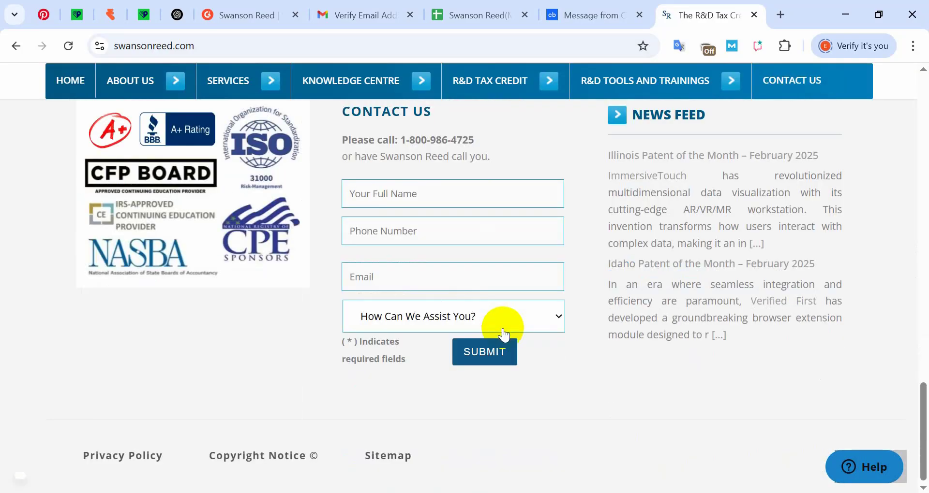
scroll(608, 349, "up", 7)
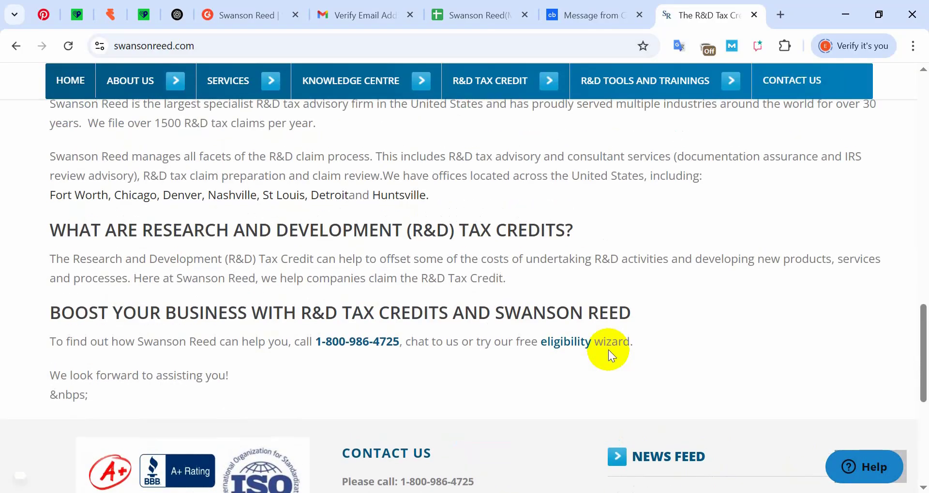
scroll(609, 351, "up", 3)
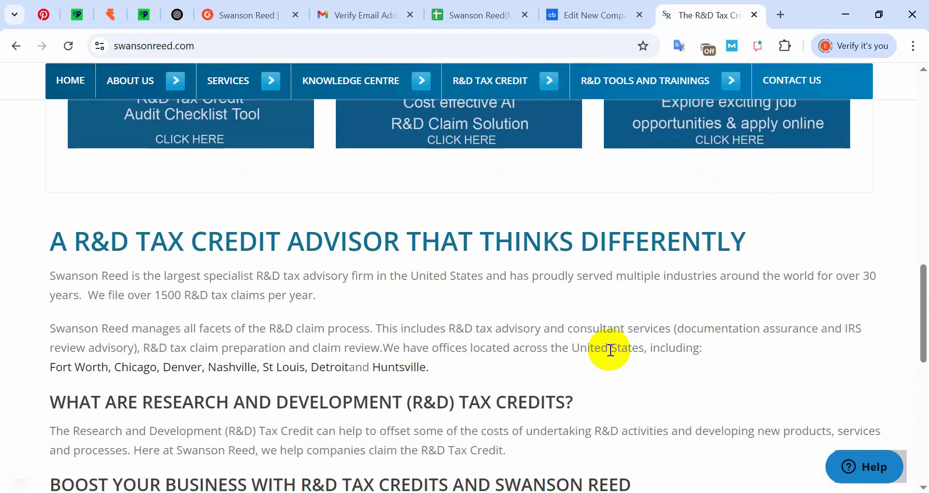
scroll(609, 349, "up", 5)
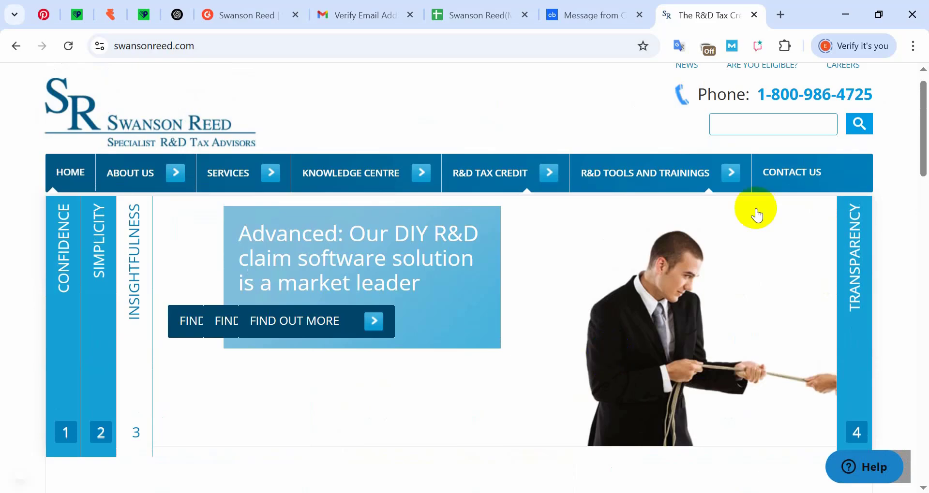
left_click(799, 182)
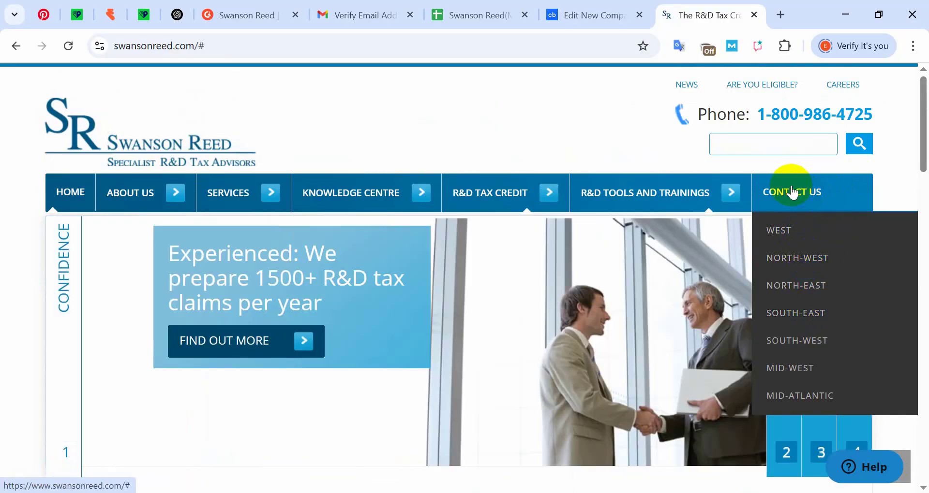
scroll(600, 242, "down", 15)
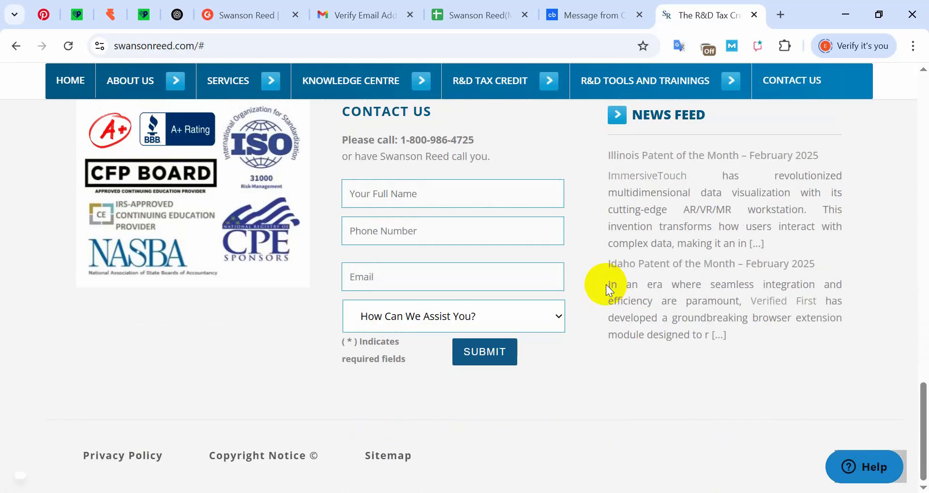
left_click(754, 15)
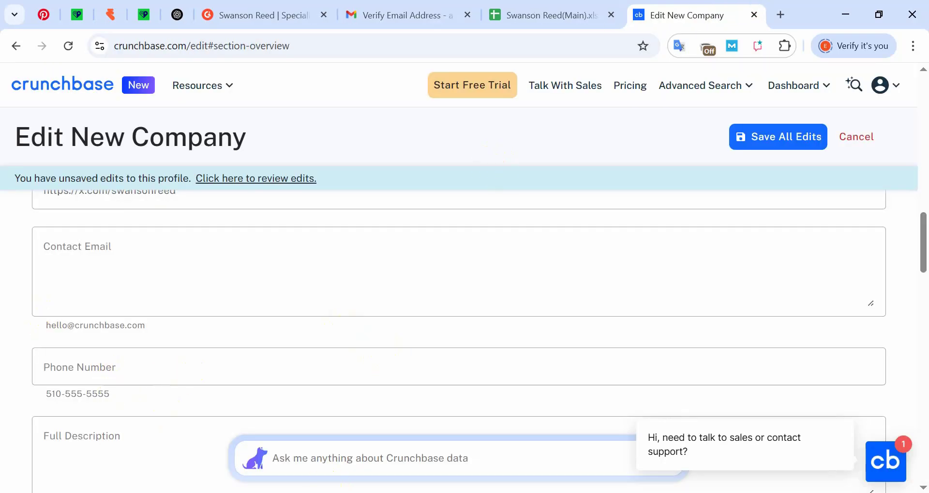
- Paste the company's phone number into the Phone Number field
left_click(335, 492)
left_click(689, 177)
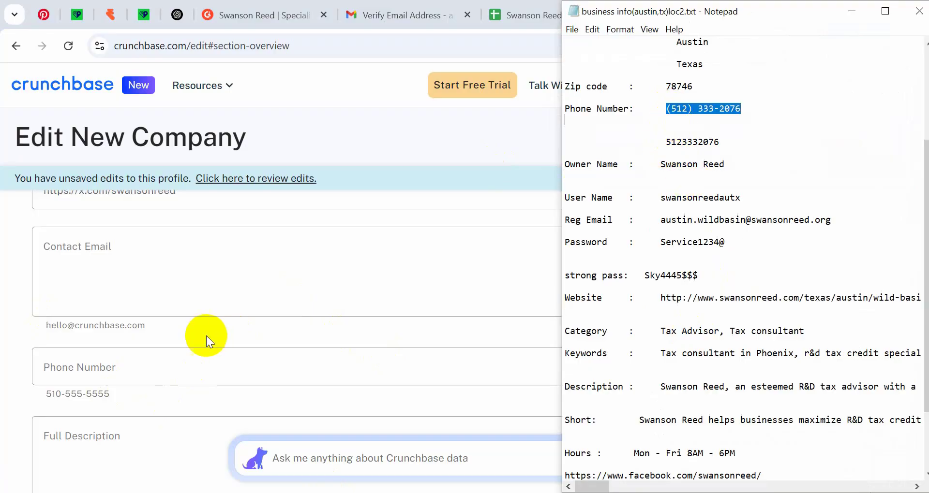
left_click(103, 356)
scroll(204, 333, "down", 2)
left_click(125, 277)
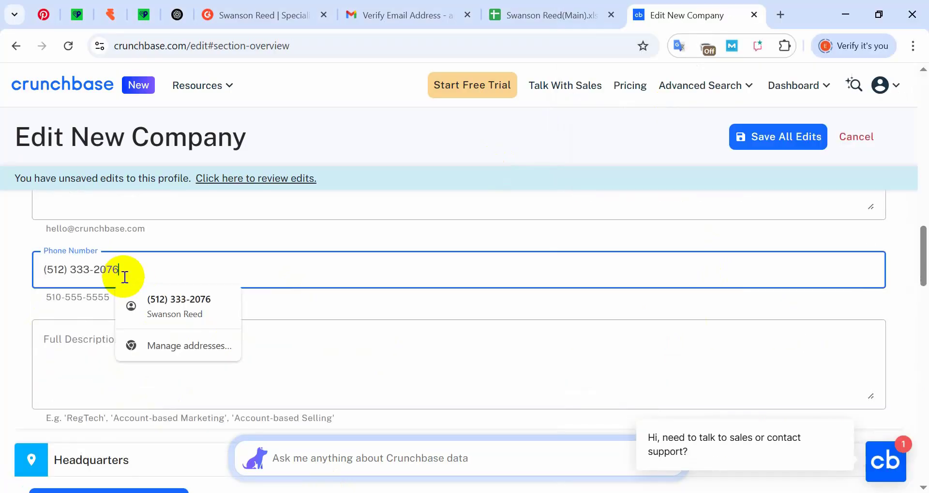
- Copy the Description text from the notes and paste it into Full Description
left_click(263, 406)
key("alt+Tab")
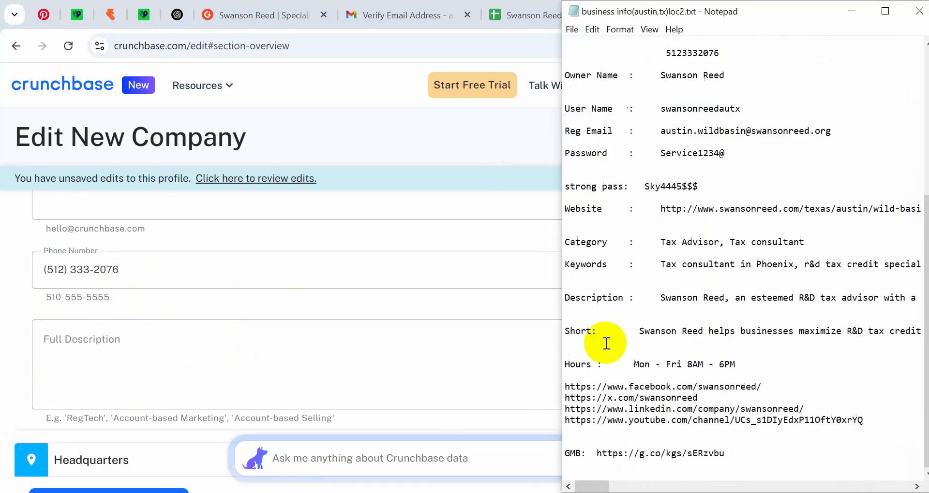
left_click_drag(656, 298, 659, 310)
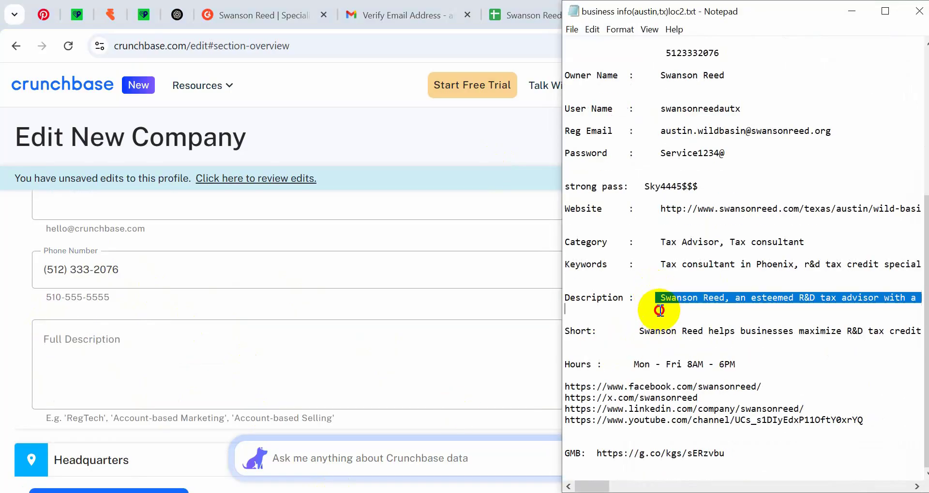
key("ctrl+c")
key("alt+Tab")
key("ctrl+v")
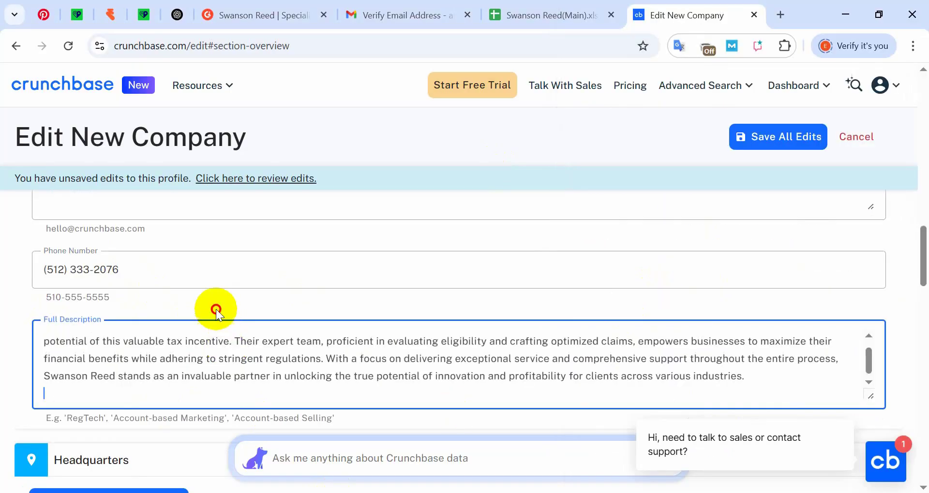
scroll(277, 320, "down", 4)
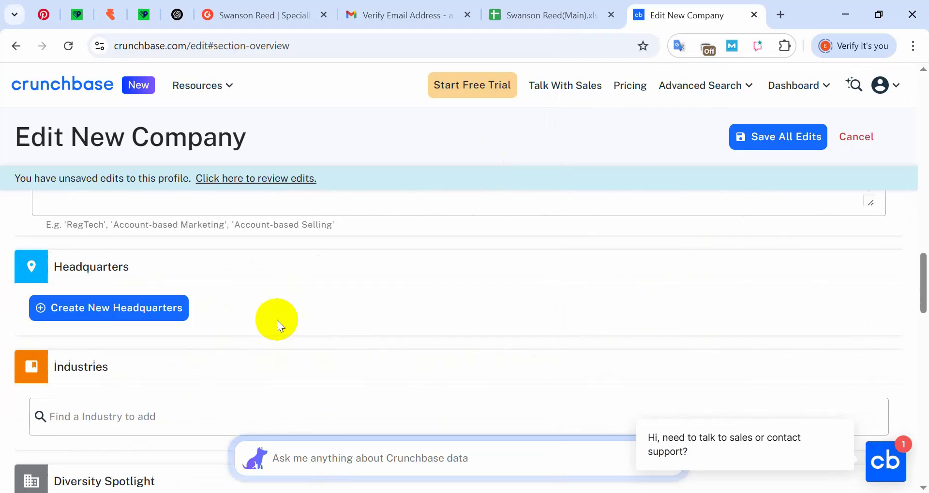
- Begin a headquarters address and fill Address Line 1 with the office street address from the notes
left_click(110, 307)
scroll(164, 280, "down", 2)
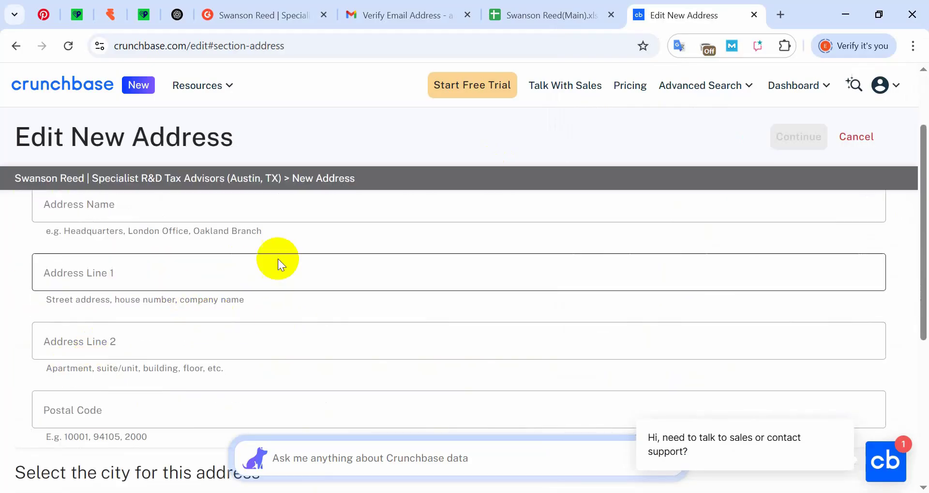
key("alt+Tab")
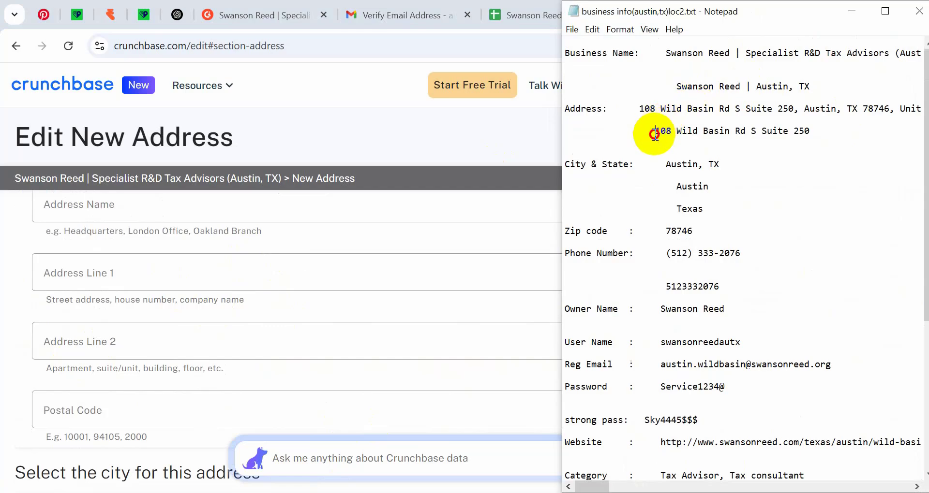
left_click_drag(653, 130, 809, 131)
key("ctrl+c")
left_click(111, 285)
key("ctrl+v")
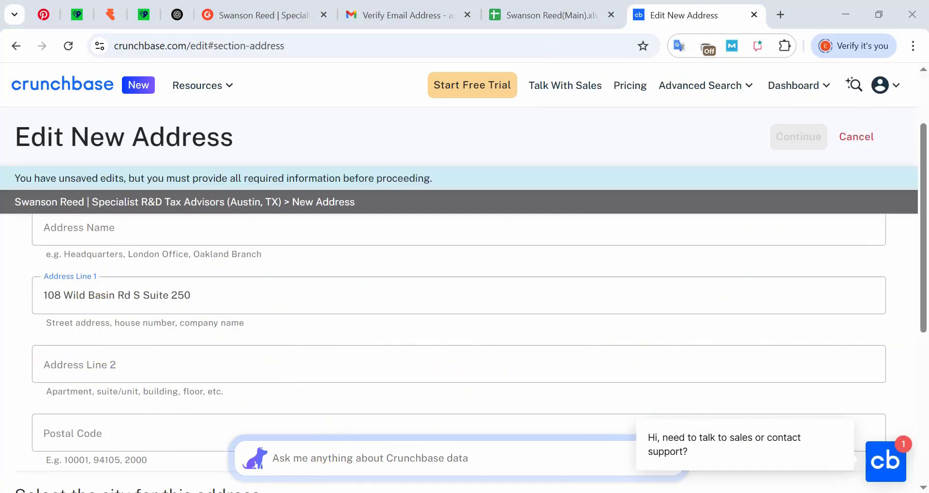
- Enter postal code 78746, copied from the business info notes
key("alt+Tab")
scroll(188, 398, "down", 2)
left_click_drag(665, 231, 695, 232)
key("ctrl+c")
left_click(154, 329)
key("ctrl+v")
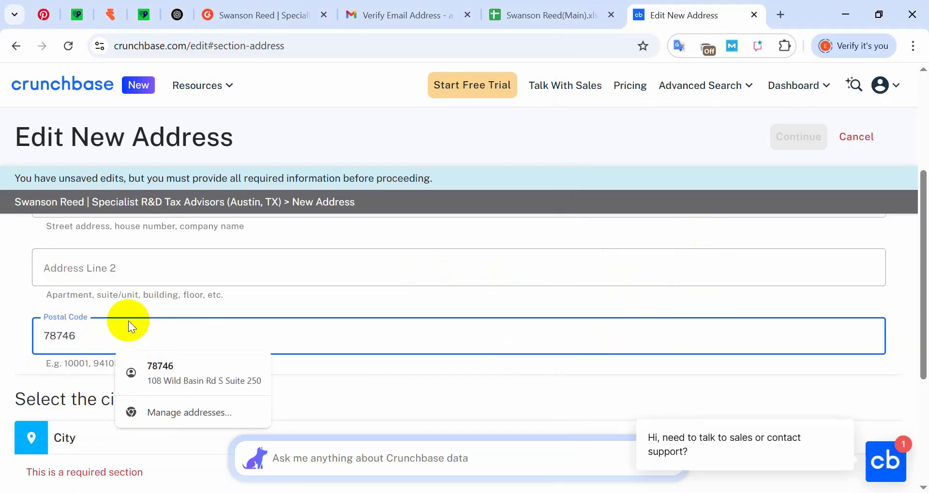
left_click(118, 294)
scroll(196, 246, "up", 4)
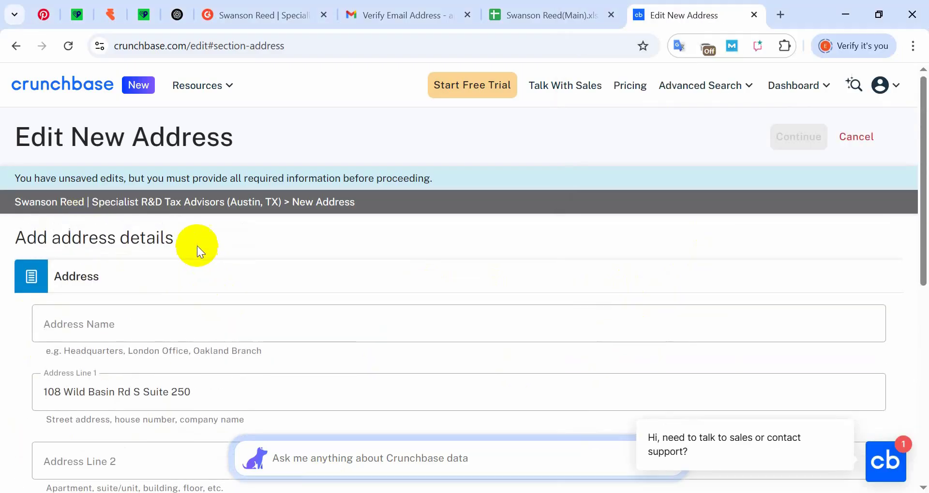
scroll(266, 356, "down", 6)
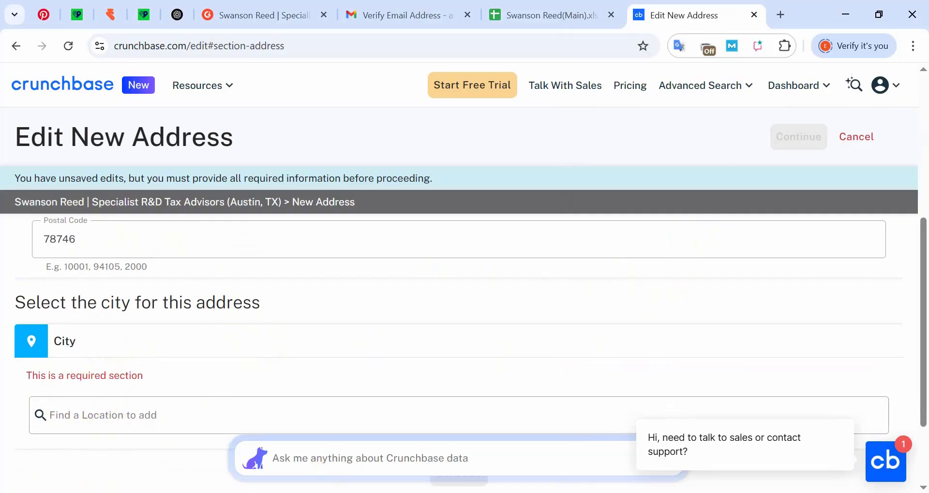
- Search for Austin in the city field and choose Austin, Texas
key("alt+Tab")
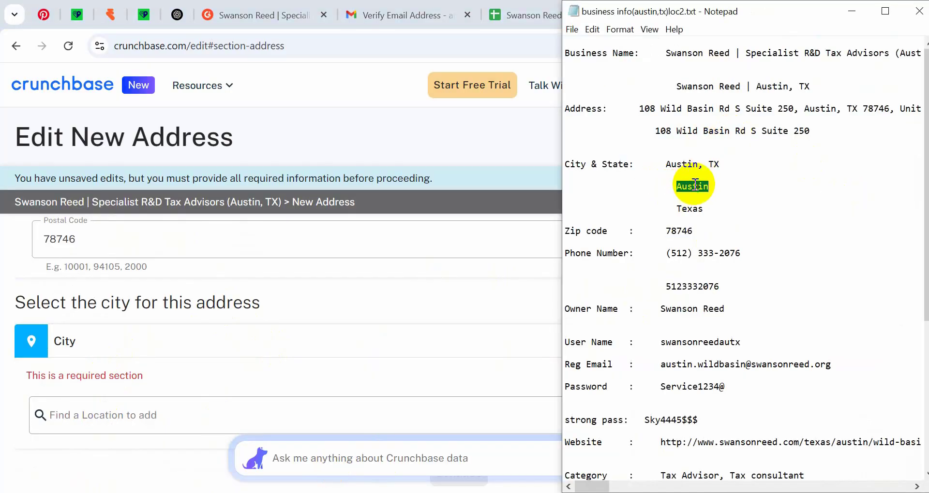
left_click(82, 401)
key("ctrl+v")
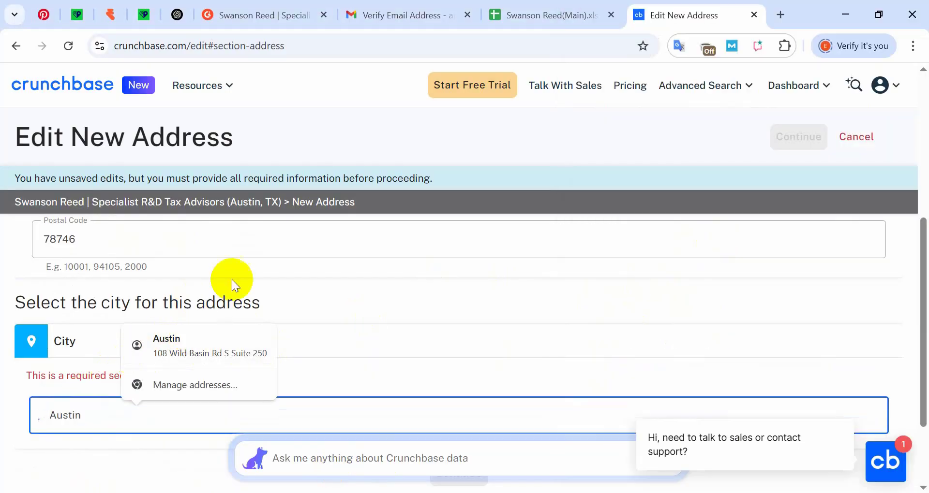
scroll(285, 288, "down", 2)
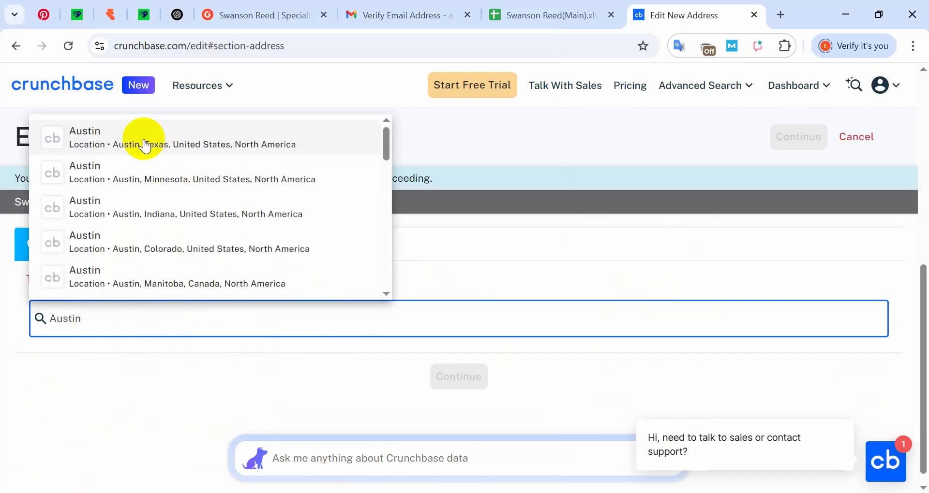
left_click(182, 143)
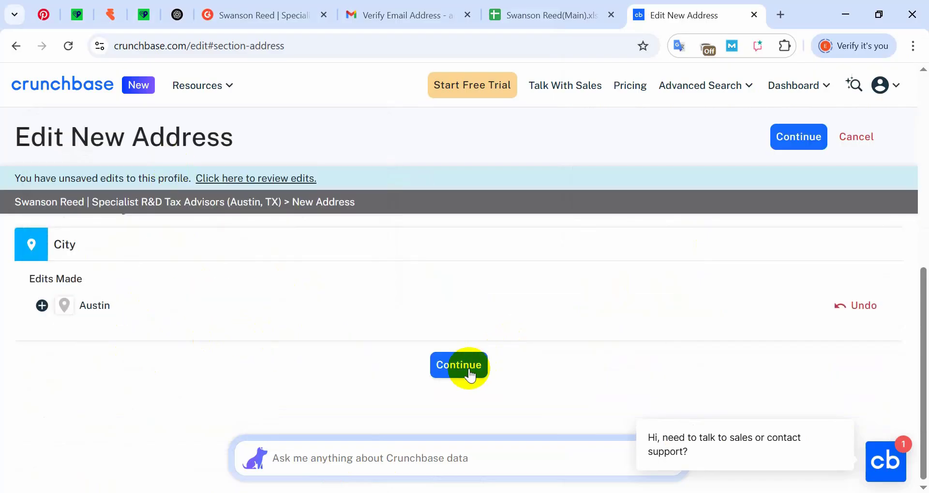
- Confirm the new Austin address and return to the company profile
left_click(483, 358)
scroll(125, 320, "down", 10)
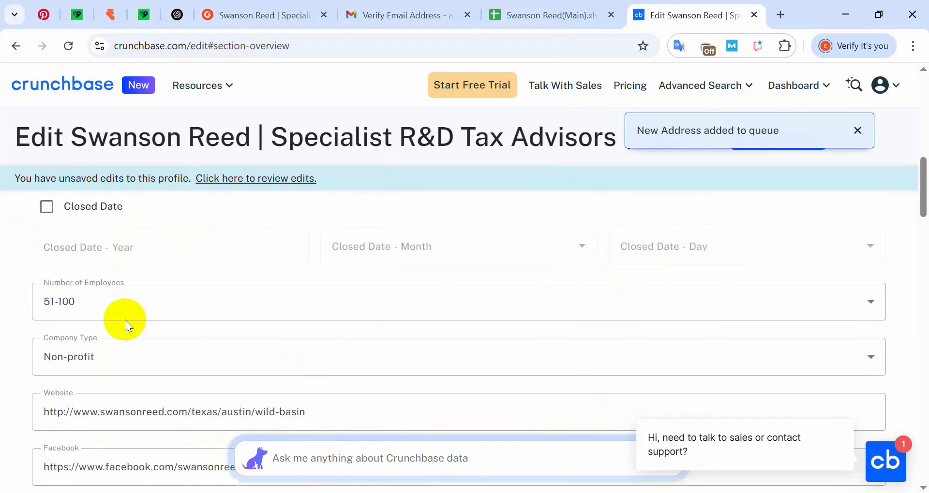
scroll(137, 336, "up", 4)
scroll(124, 335, "down", 12)
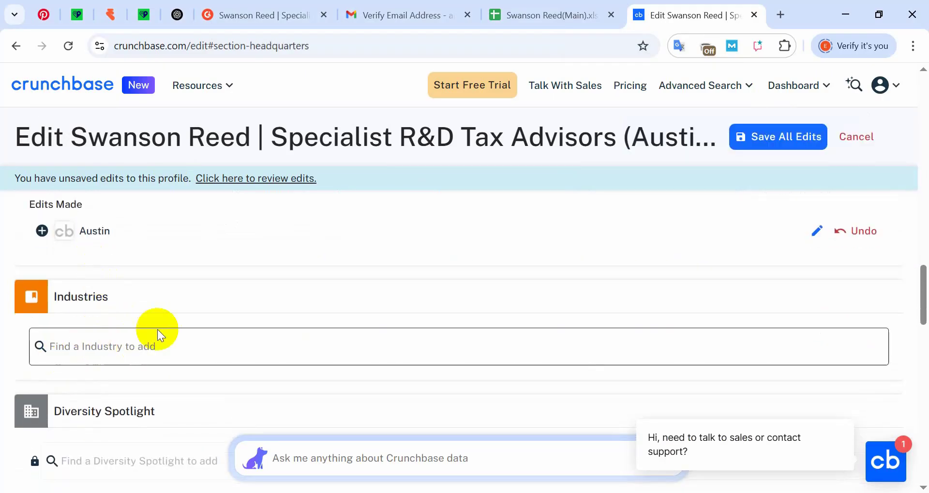
- Add Accounting and Tax Consulting as the company's industries
left_click(118, 344)
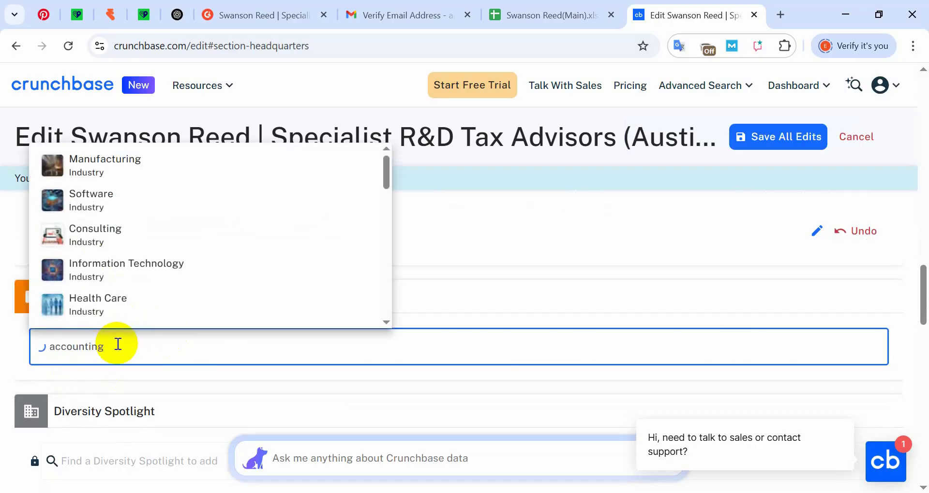
left_click(94, 384)
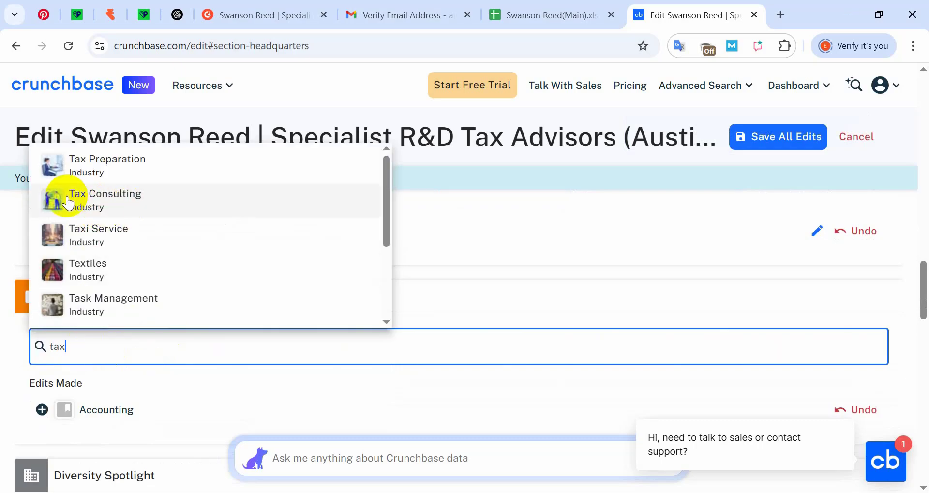
left_click(125, 201)
scroll(92, 403, "down", 4)
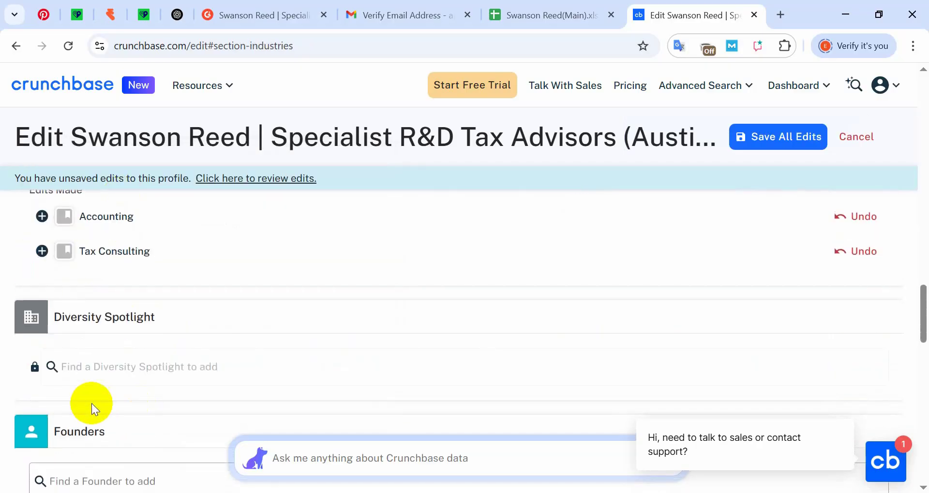
scroll(203, 309, "down", 2)
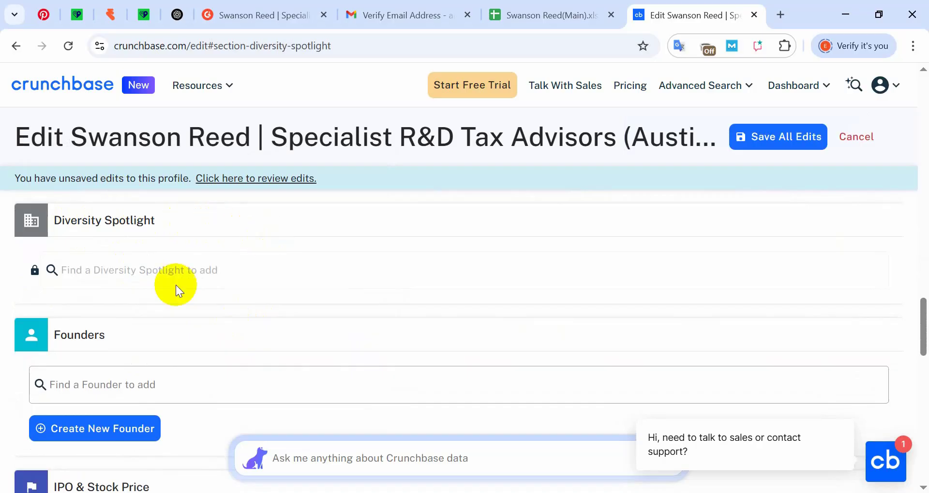
scroll(176, 285, "down", 15)
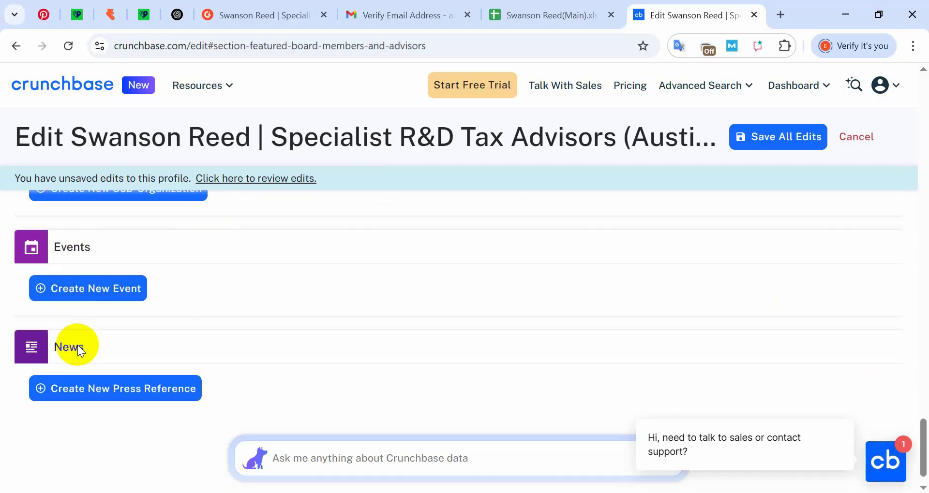
scroll(68, 356, "up", 10)
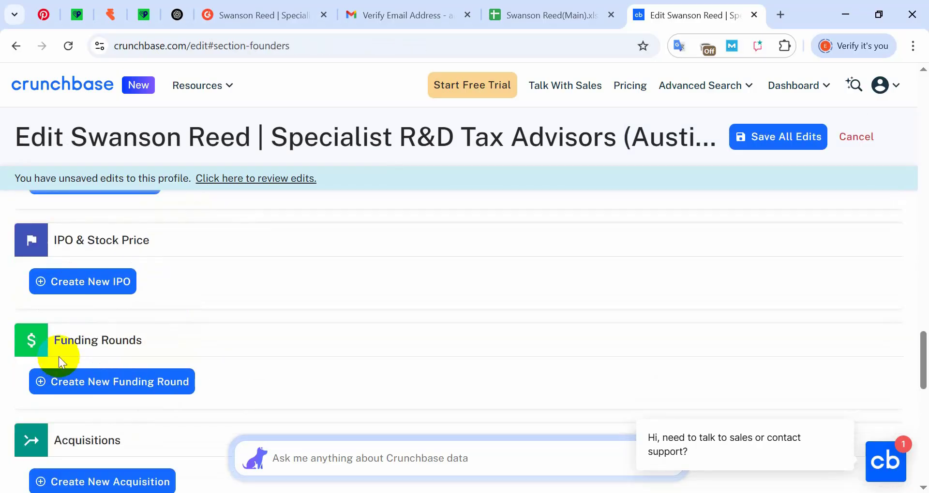
scroll(402, 347, "up", 15)
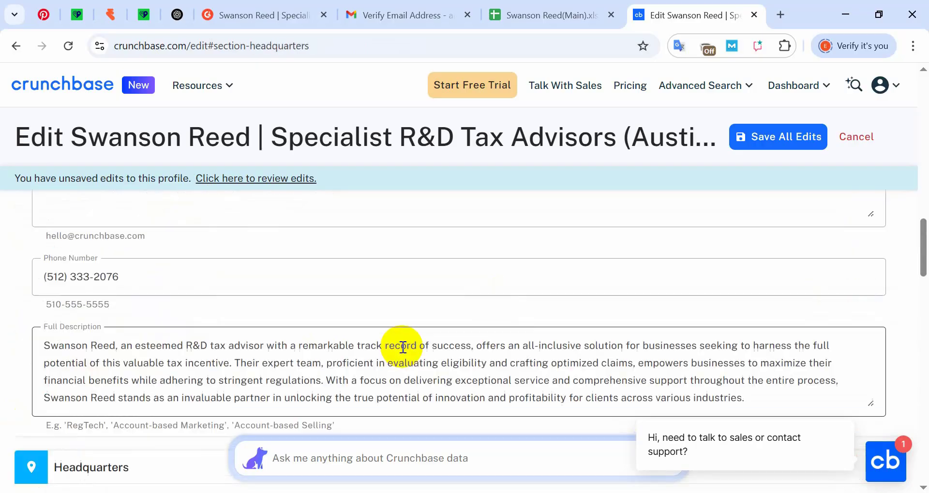
- Save and submit all the pending profile edits
left_click(782, 141)
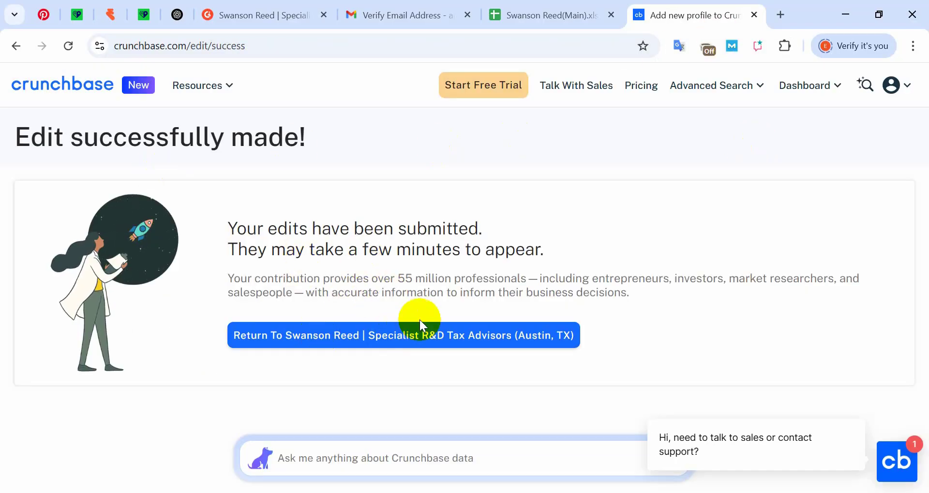
left_click_drag(228, 229, 379, 265)
left_click(472, 224)
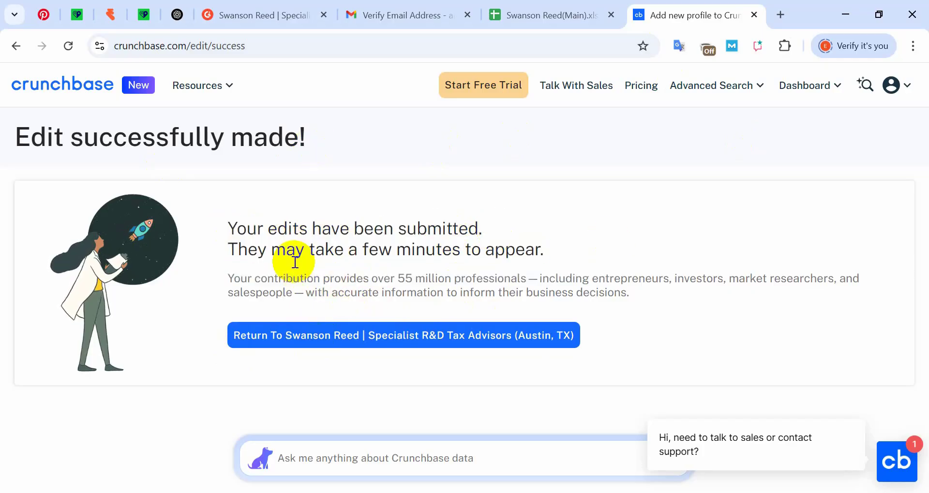
- Return to the live Swanson Reed company profile page and review it
left_click(333, 336)
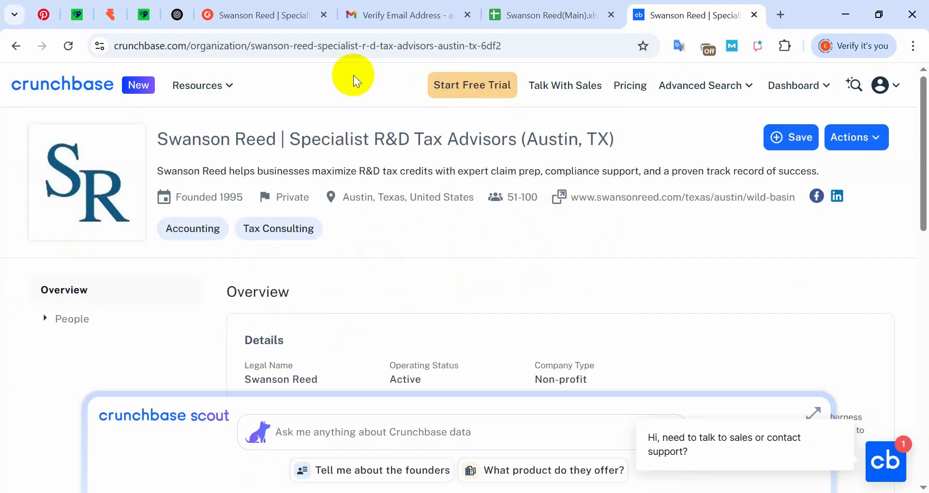
scroll(443, 258, "down", 10)
scroll(428, 274, "up", 10)
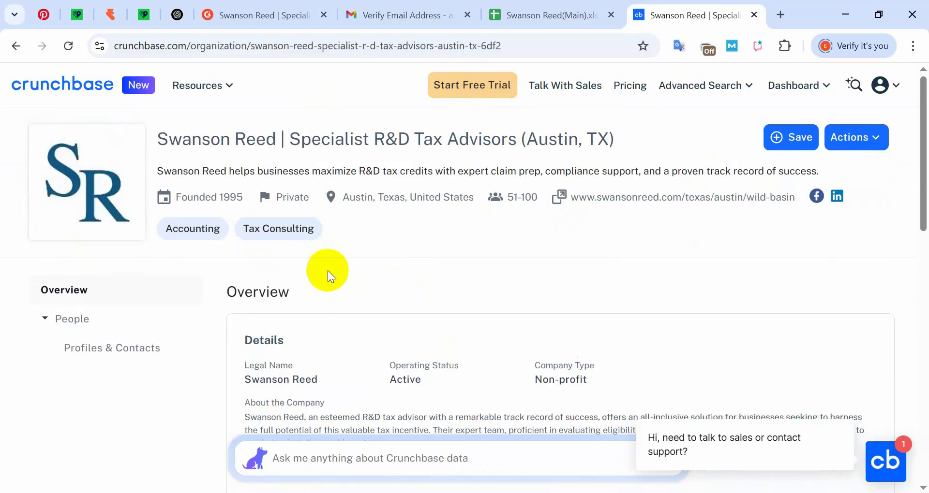
- Paste the Crunchbase profile URL into D22 of the Swanson Reed(Main) sheet
left_click(369, 46)
left_click(546, 15)
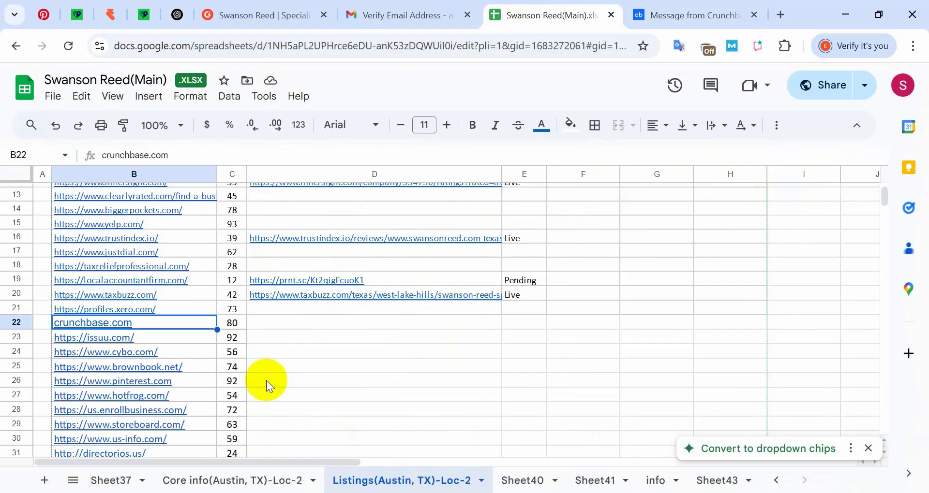
left_click(282, 323)
key("ctrl+v")
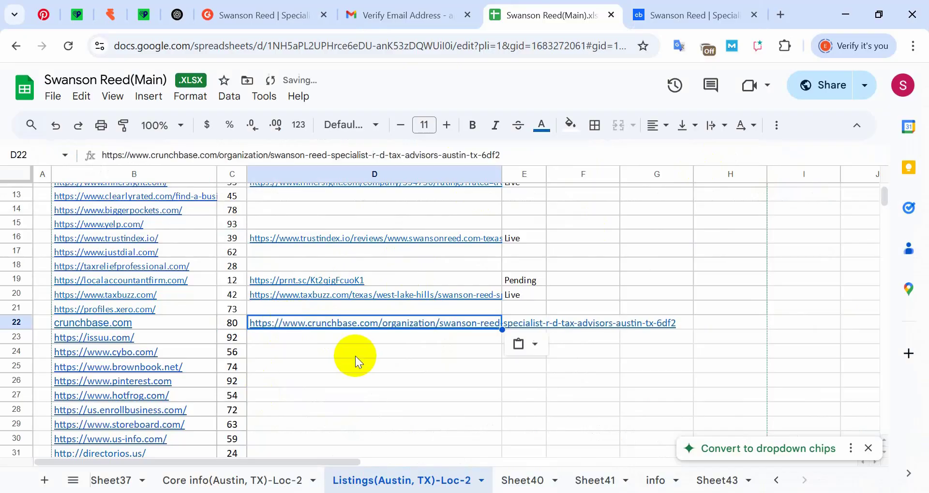
left_click(355, 353)
- Copy the Live status from E20 into E22
left_click(531, 296)
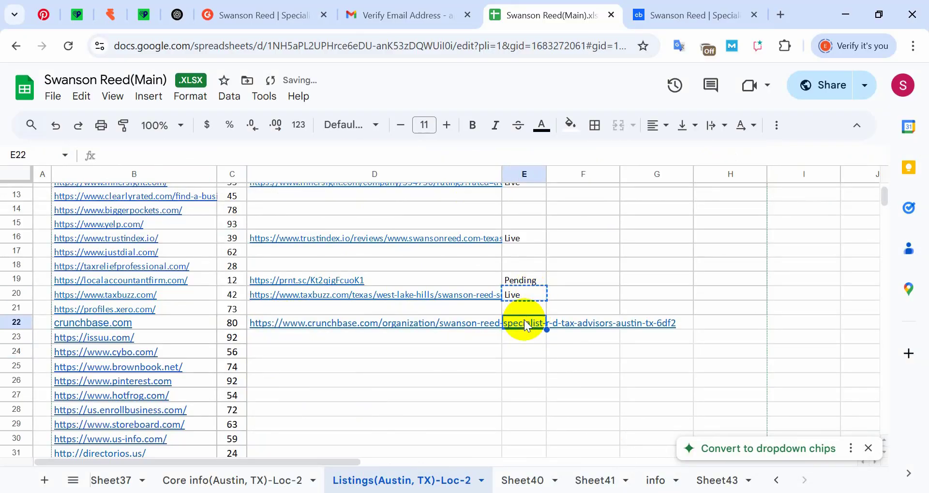
type("Live")
left_click(446, 353)
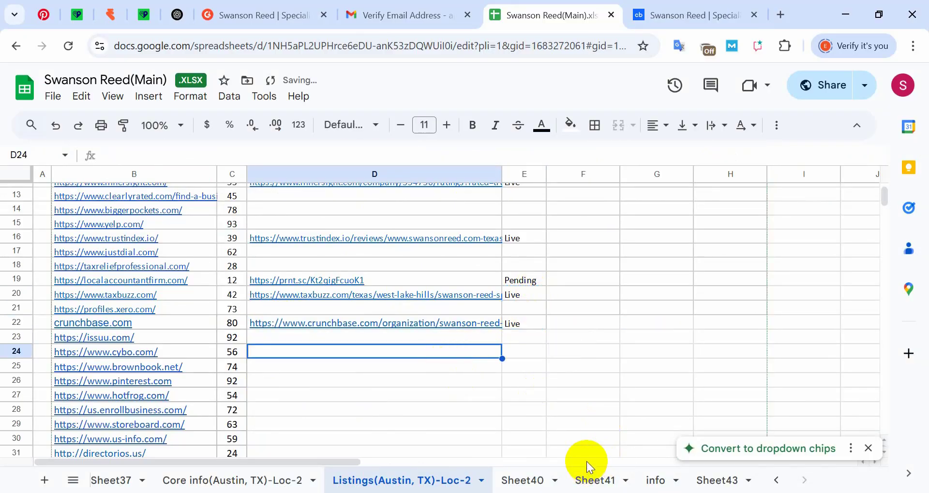